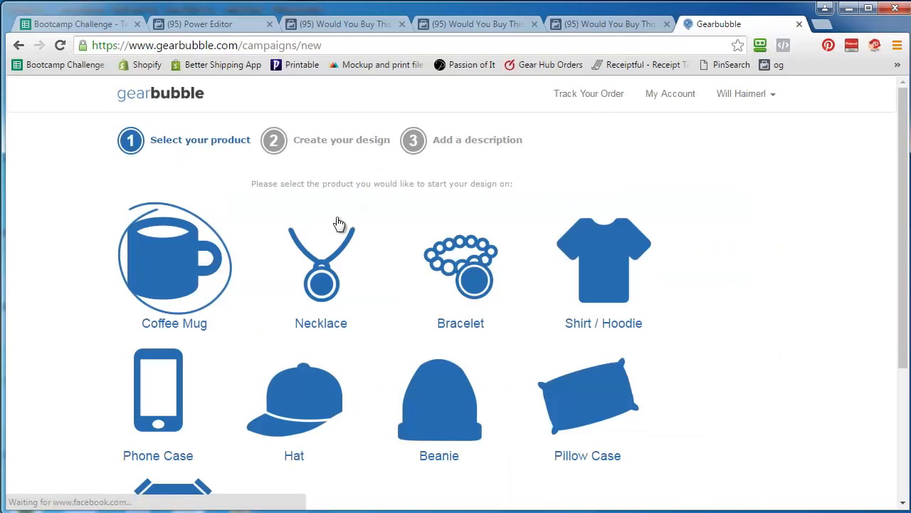
Step: Choose the Necklace product for the new campaign and set its default style to Heart Pendant Necklace
left_click(319, 275)
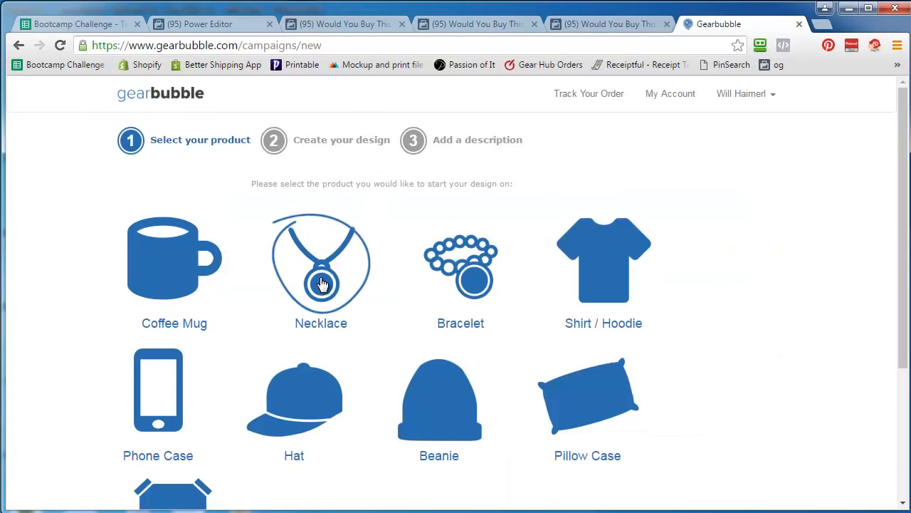
scroll(57, 322, "down", 2)
scroll(56, 323, "down", 1)
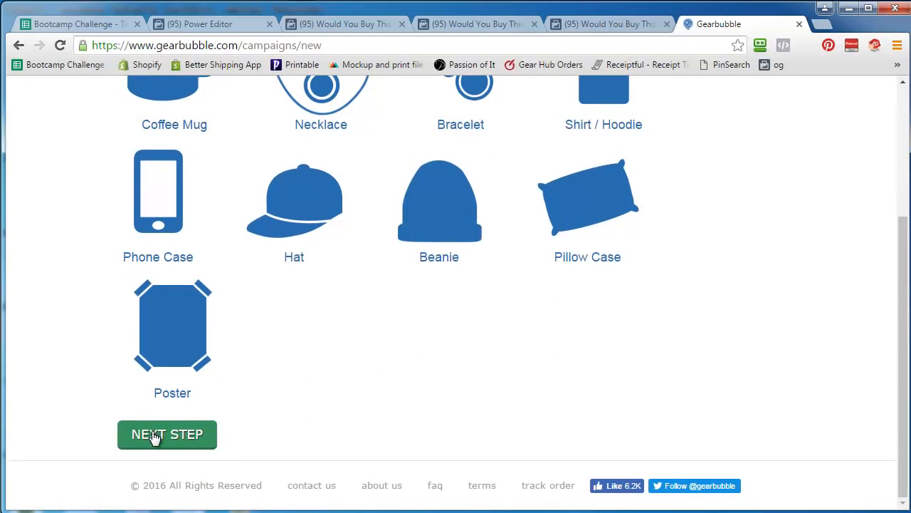
left_click(147, 433)
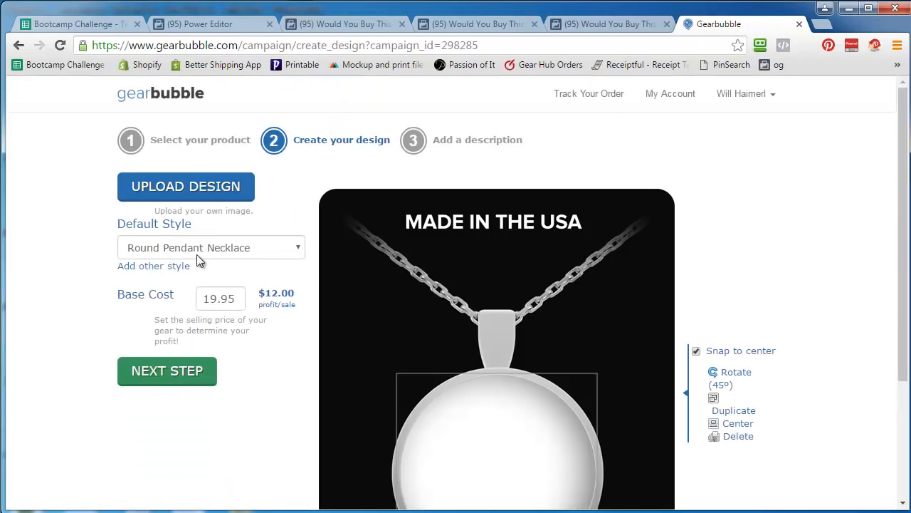
left_click(197, 255)
left_click(205, 292)
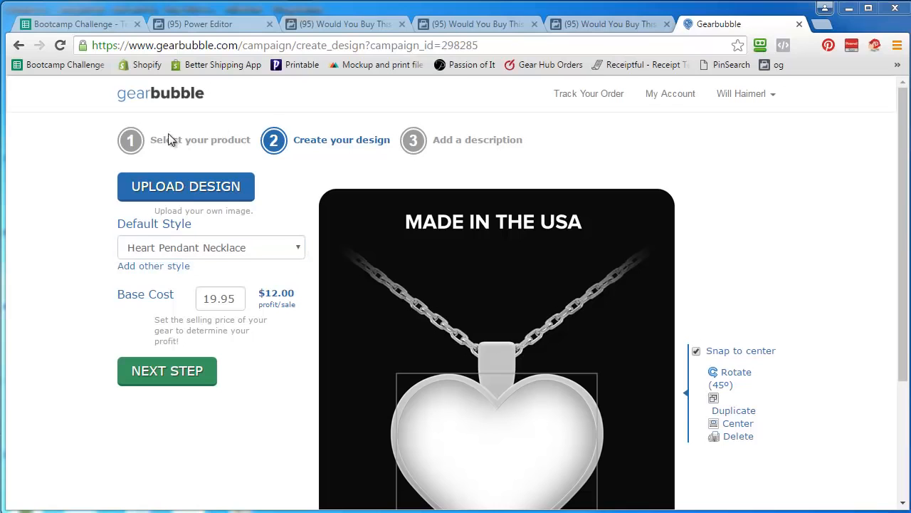
Step: Upload the heart-necklace PNG as the design and enlarge it until it fills the heart pendant
left_click(164, 186)
left_click(547, 345)
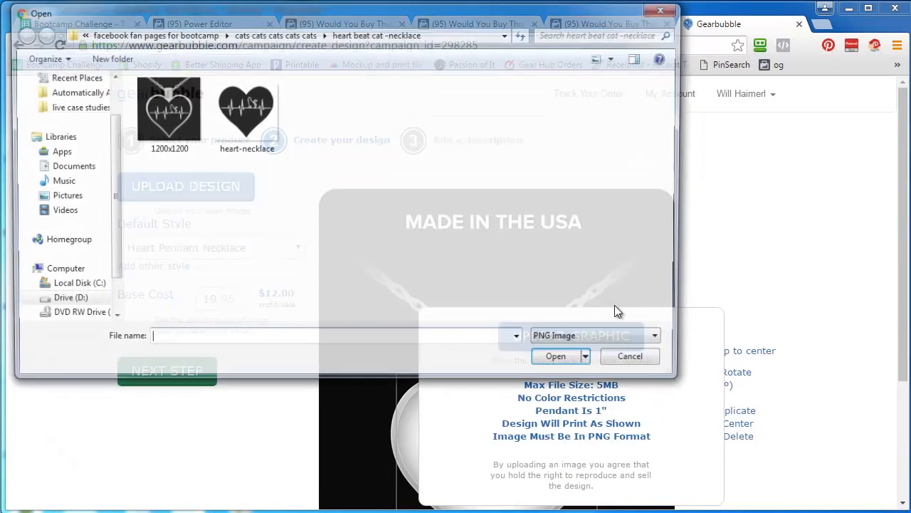
left_click(242, 112)
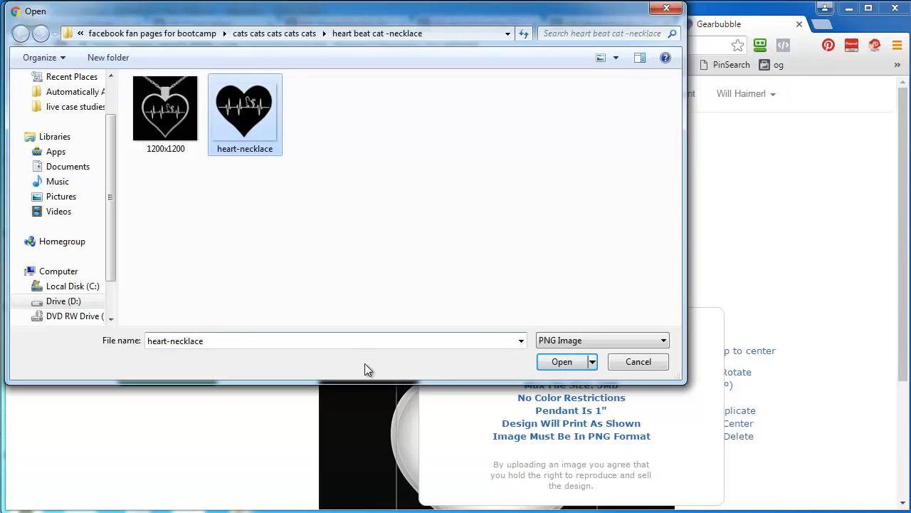
key("Return")
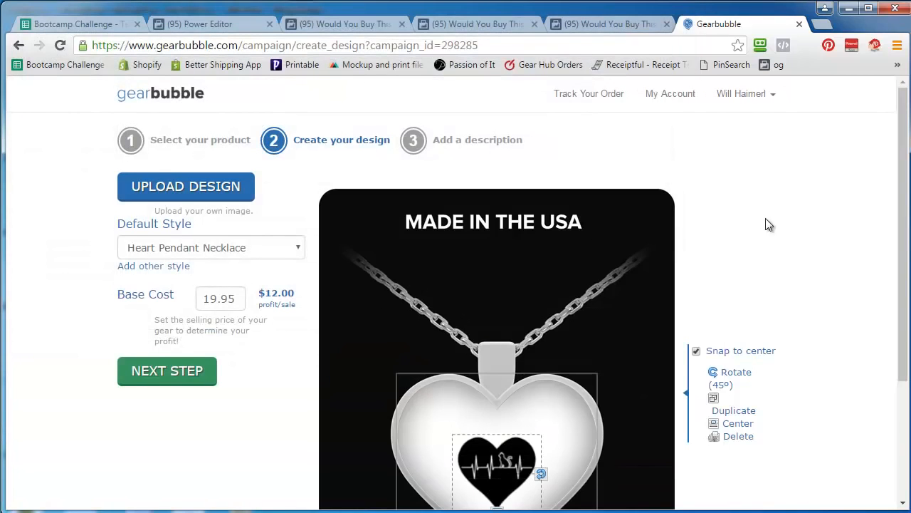
scroll(769, 225, "down", 3)
left_click_drag(500, 340, 498, 406)
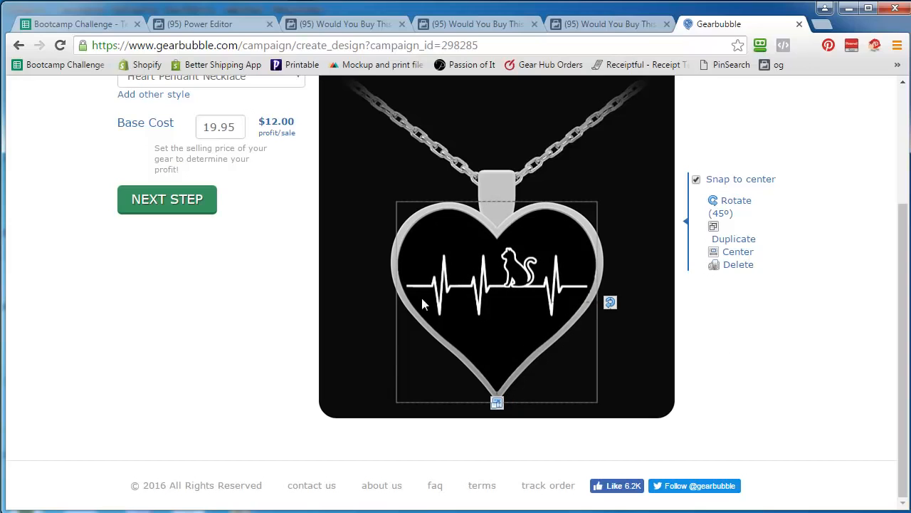
Step: Set the necklace's selling price to 27.95 and continue to the description stage
left_click_drag(219, 127, 194, 135)
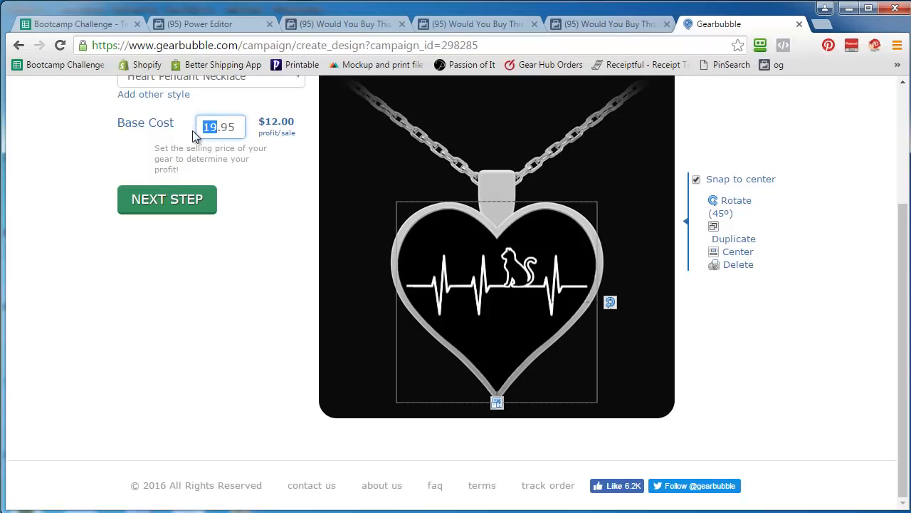
type("27")
left_click(65, 144)
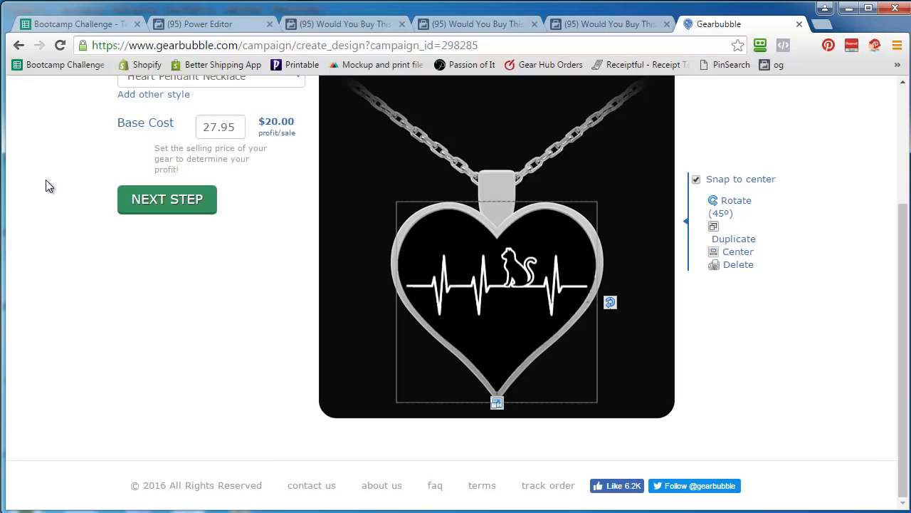
scroll(94, 139, "up", 2)
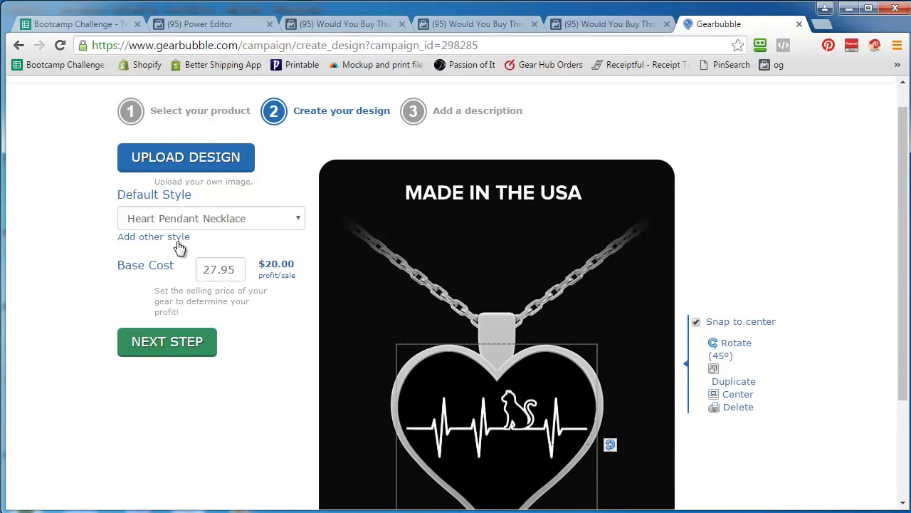
scroll(67, 313, "up", 1)
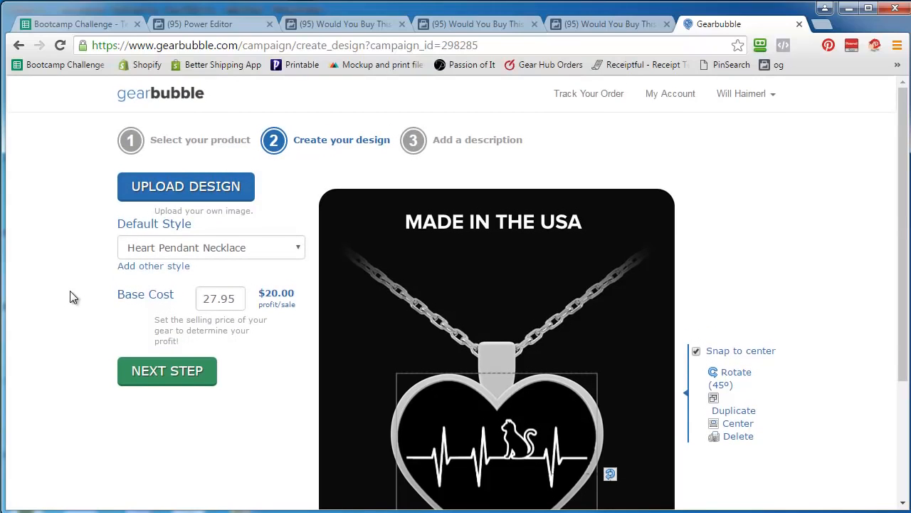
left_click(170, 373)
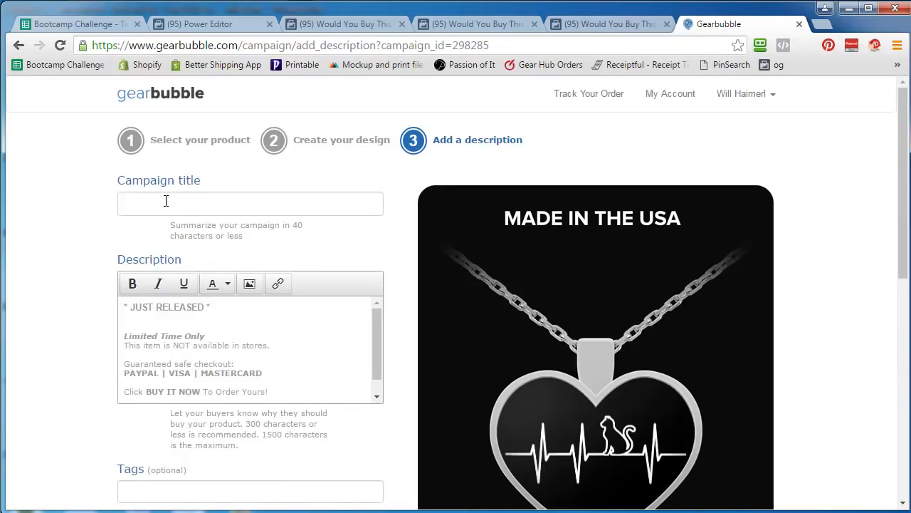
Step: Title the campaign "Heart Beat Cats - Necklace" and replace the description's first line with "Does Your Heart Beat Like This For Cats?"
left_click(166, 201)
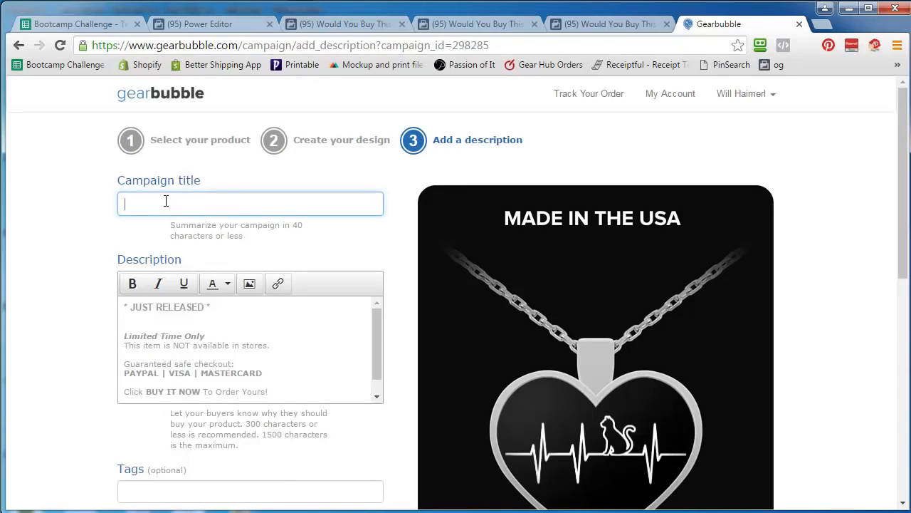
type("Heart Beat Cats - Necklace")
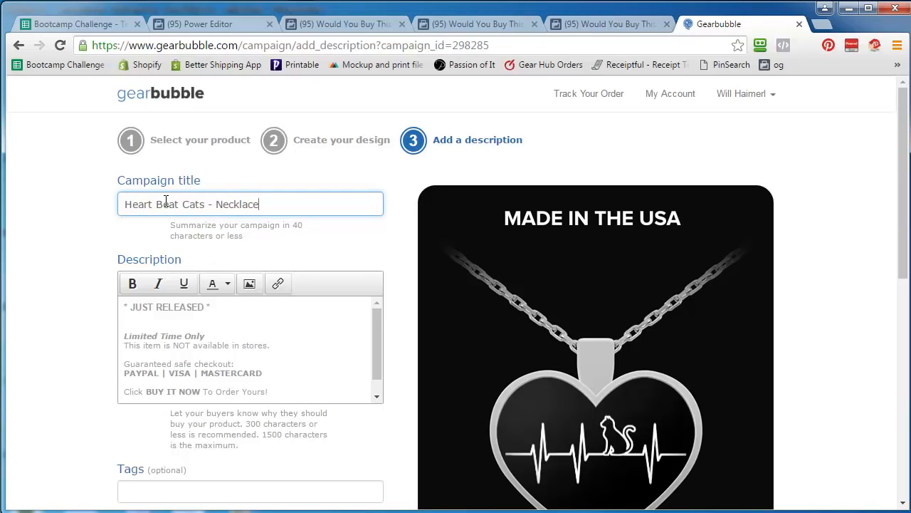
triple_click(176, 305)
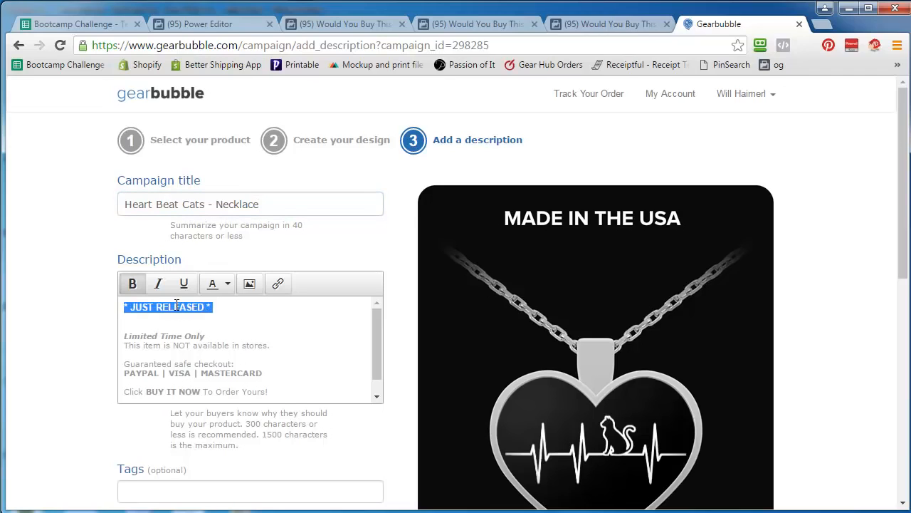
type("Does")
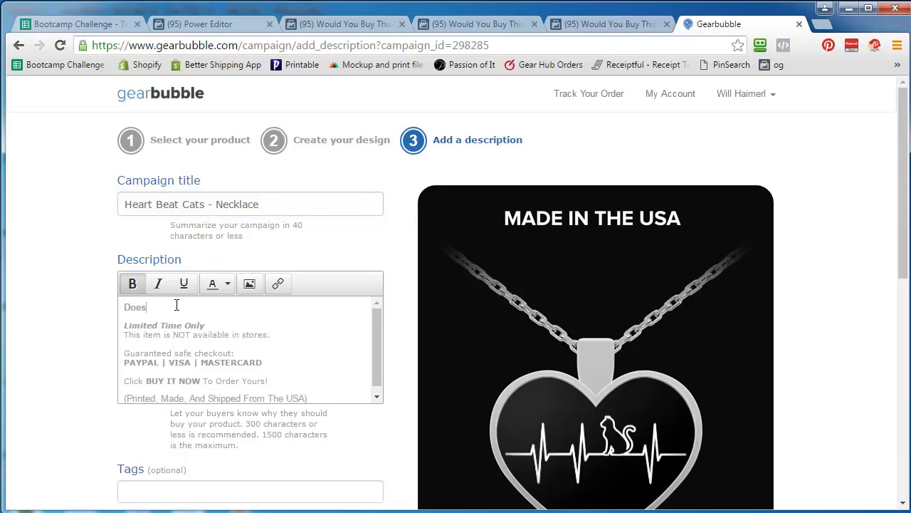
type(" Your Heart Beat Like This For Cats?")
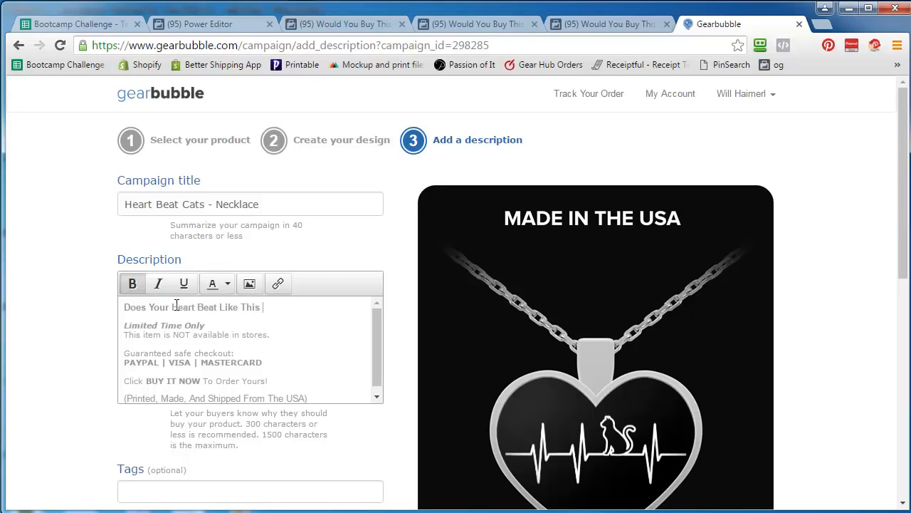
Step: Add a second description paragraph: "Then this is for you! Make sure you share this on Facebook with friends & family too."
key("Return")
key("Return")
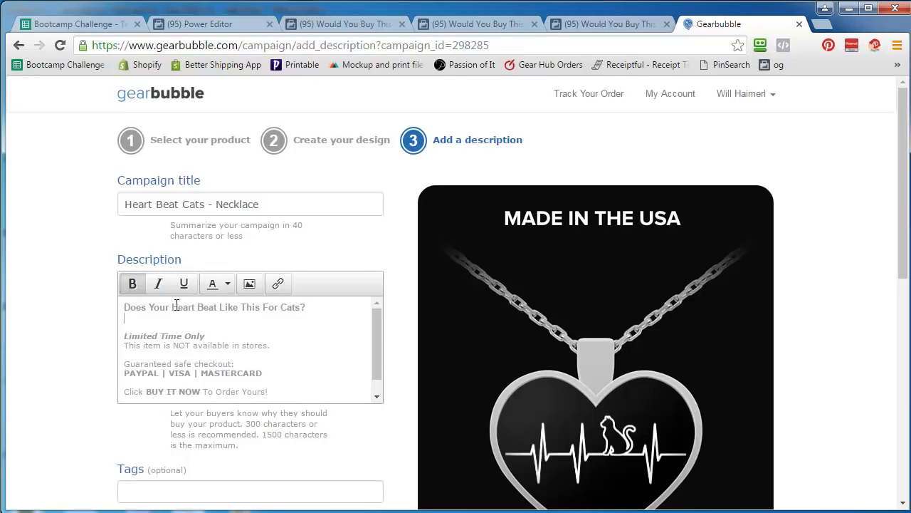
type("Then this is")
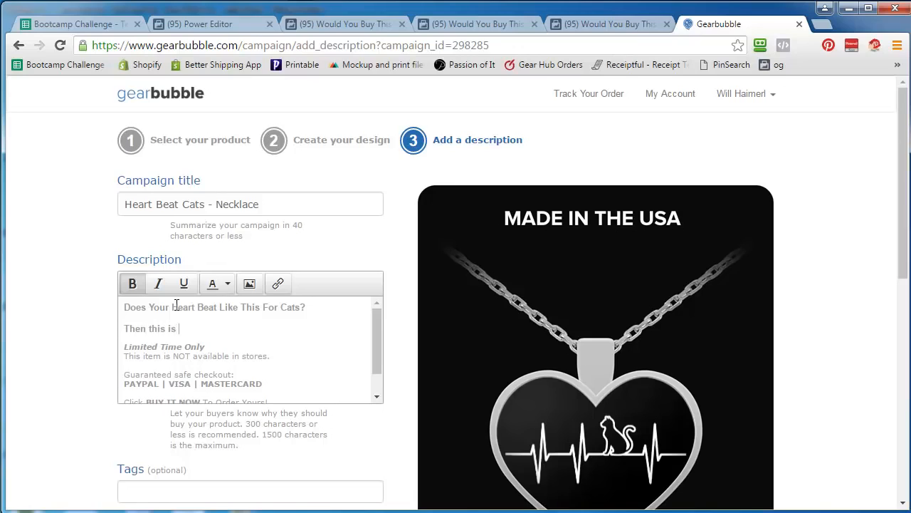
type(" for you!  Make sure you shar")
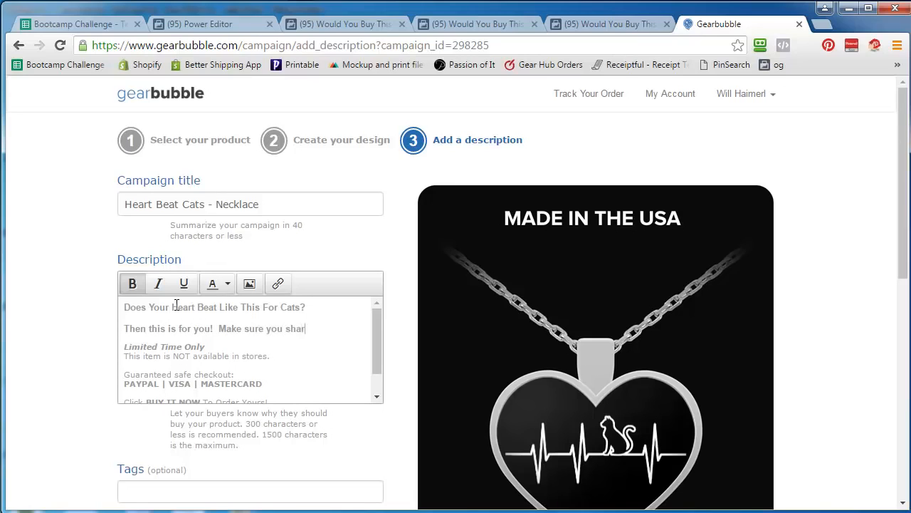
type("e this on Facebook ")
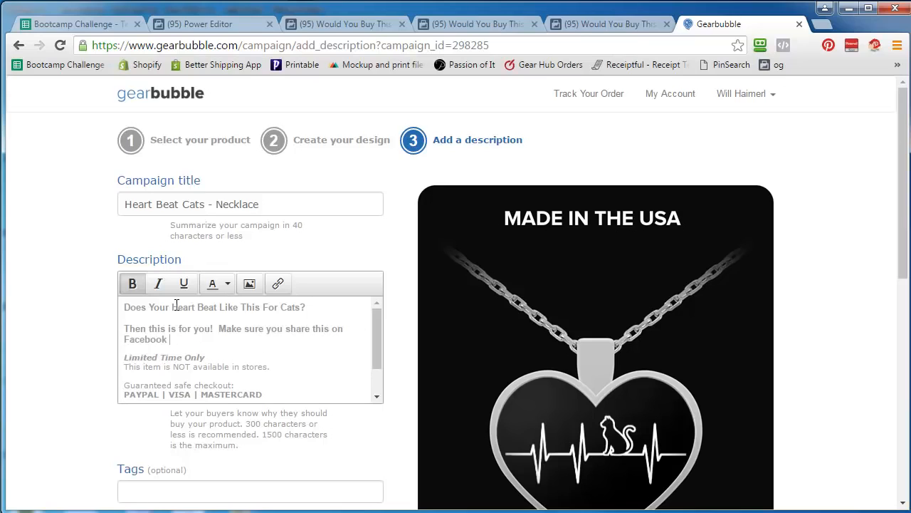
type("with friends & family too. ")
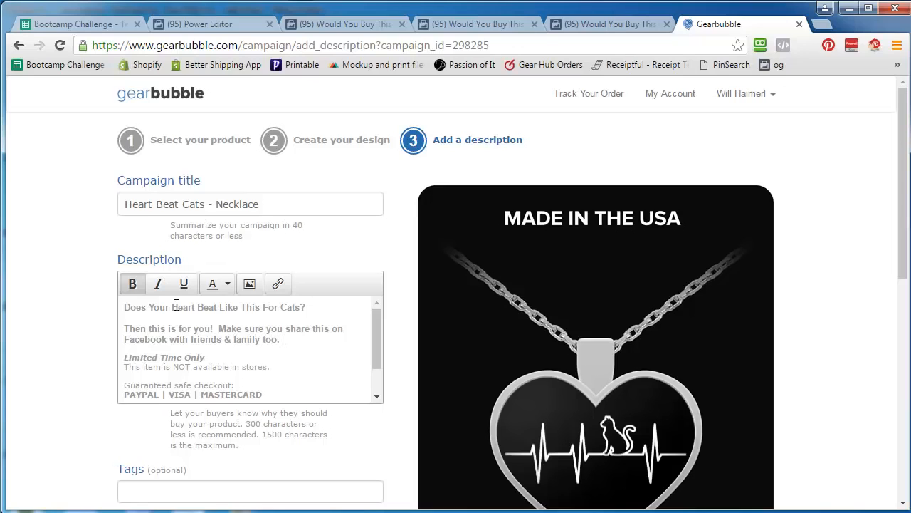
Step: Extend the second paragraph with "Get yours now, (it also makes a great gift)." and add a line break after it
type(" Get yours now, (it al")
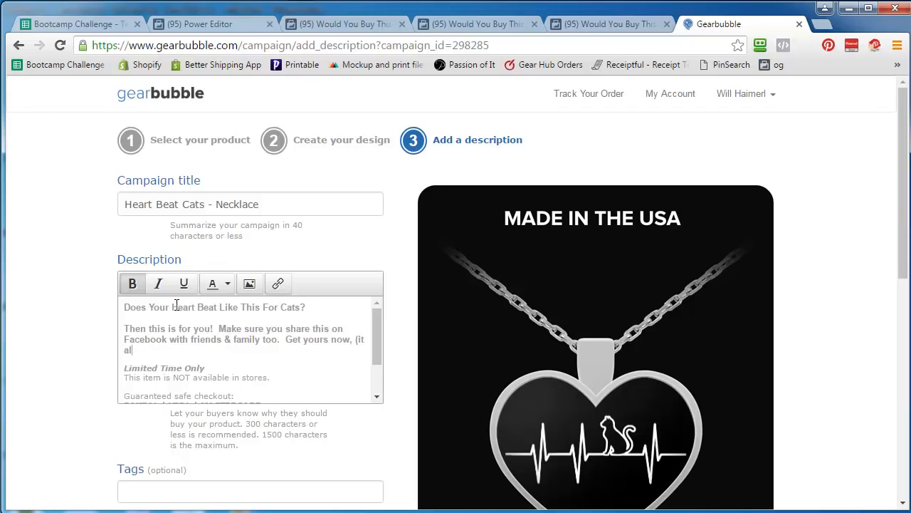
type("so makes a great gif")
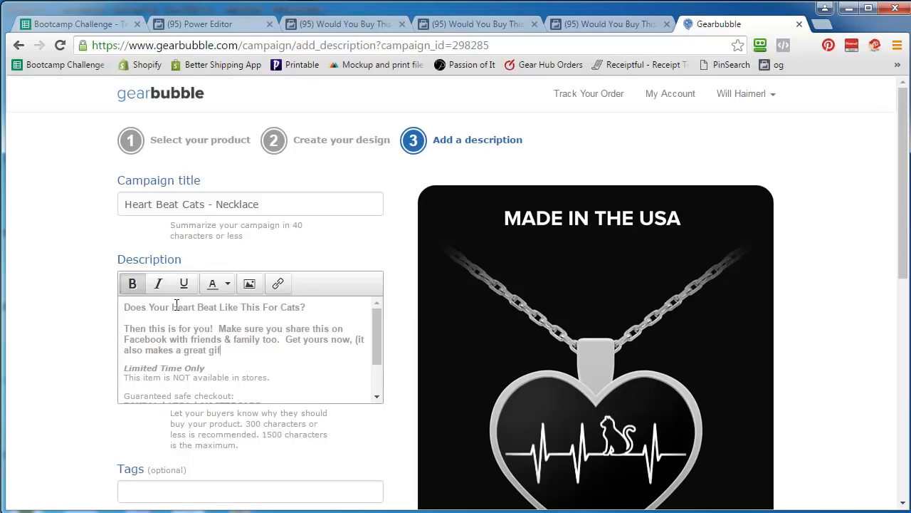
type("t).")
key("Return")
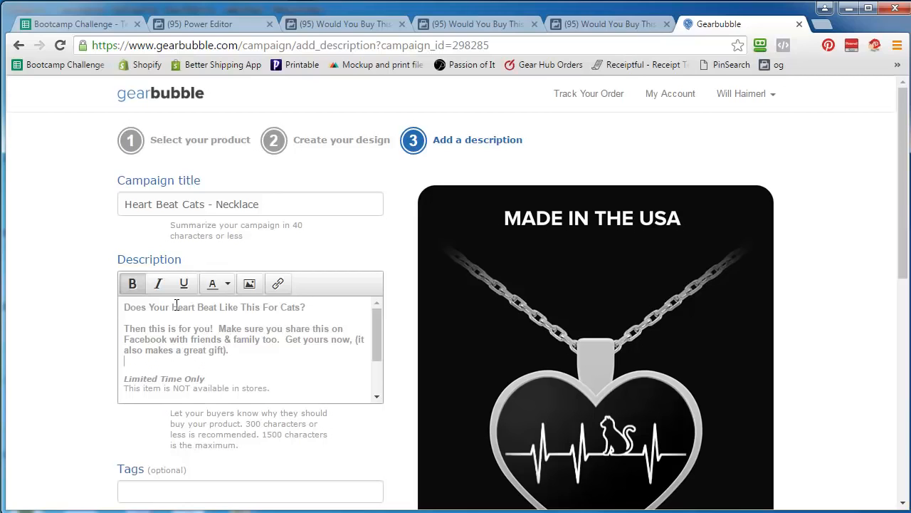
Step: Remove the bold formatting from the description's second paragraph
left_click_drag(129, 329, 102, 326)
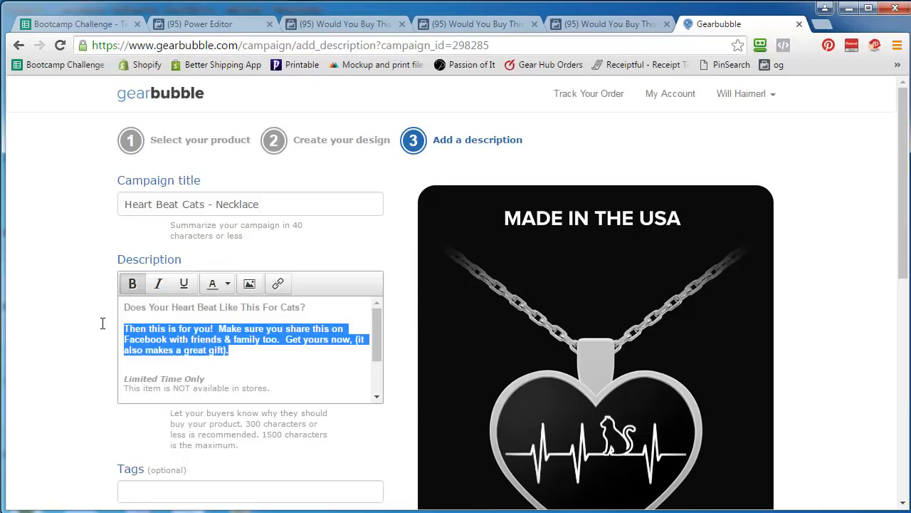
left_click(131, 284)
left_click(229, 341)
Step: Set the campaign's end time to 10:00PM
scroll(229, 342, "down", 3)
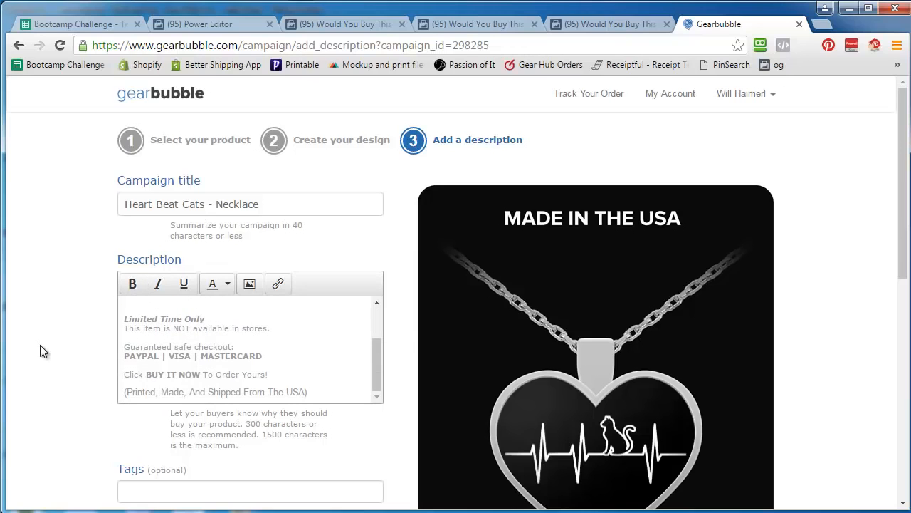
scroll(40, 345, "down", 1)
scroll(43, 342, "down", 4)
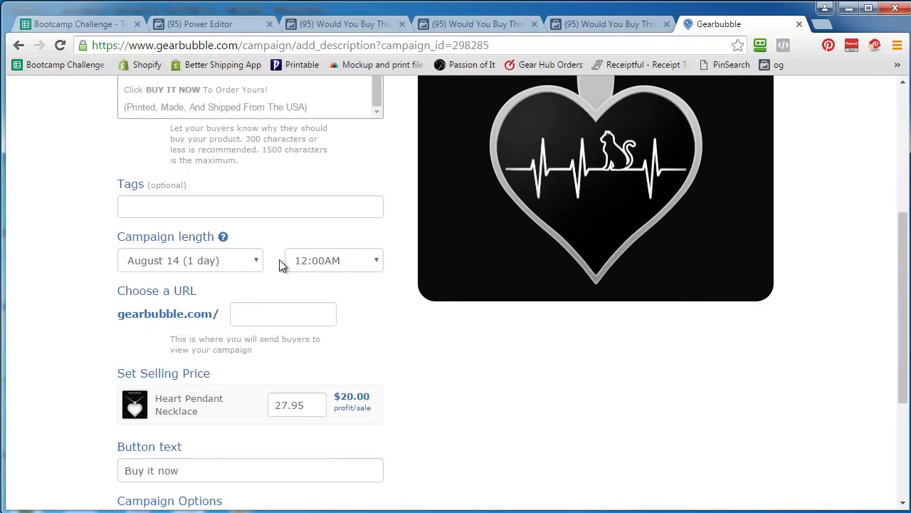
left_click(318, 261)
left_click_drag(373, 336, 376, 470)
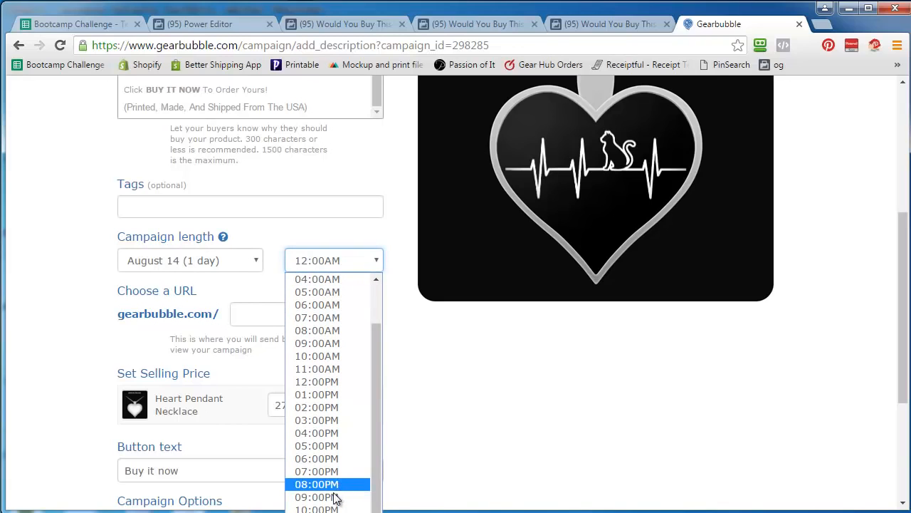
left_click(317, 507)
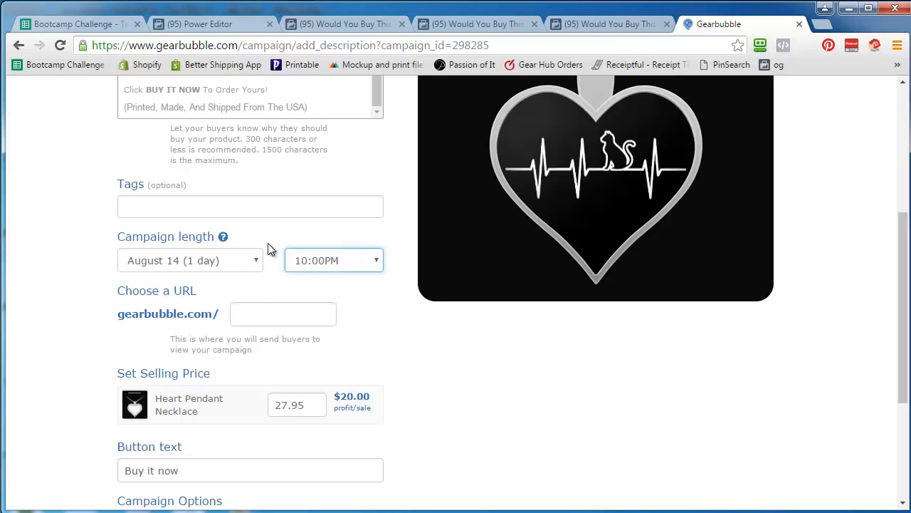
Step: Enter "cat-heart-beat" as the campaign's URL ending
left_click(246, 314)
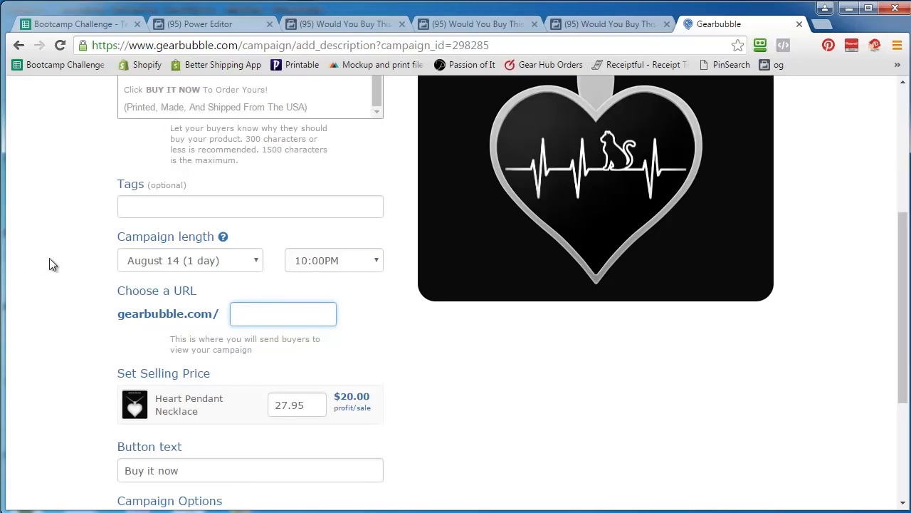
type("cat-")
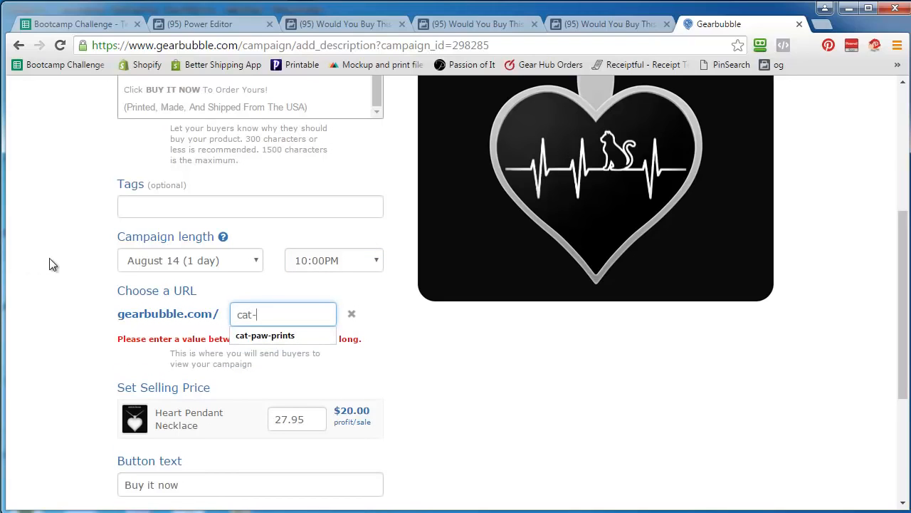
type("heart-")
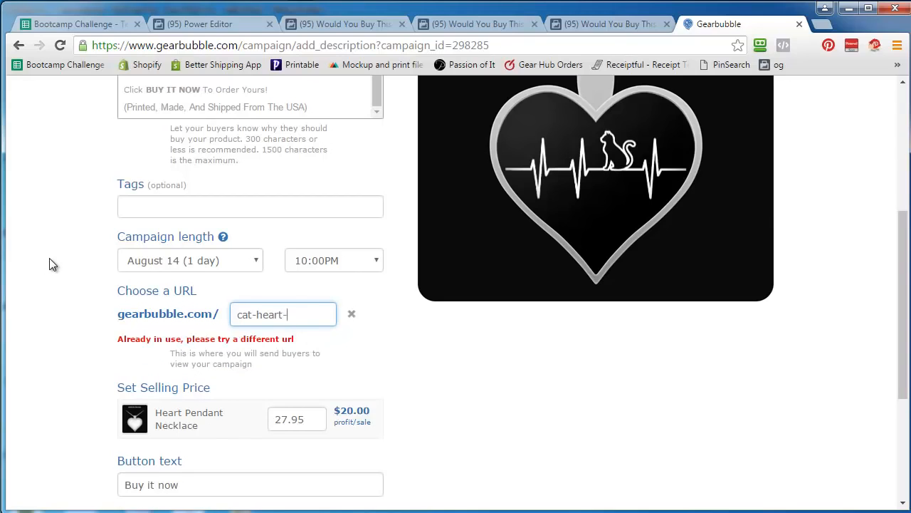
type("beat")
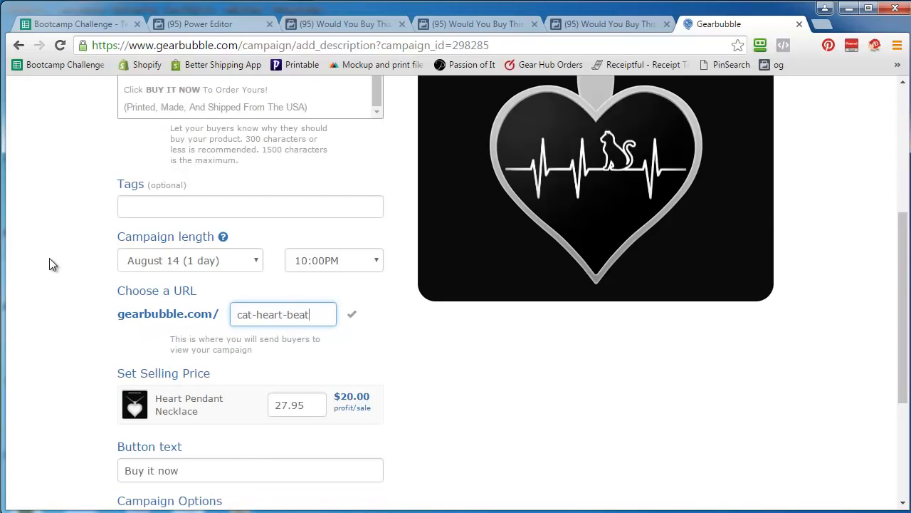
Step: Agree to the terms of service and launch the campaign with the Evergreen option left on
left_click(64, 273)
scroll(60, 268, "down", 3)
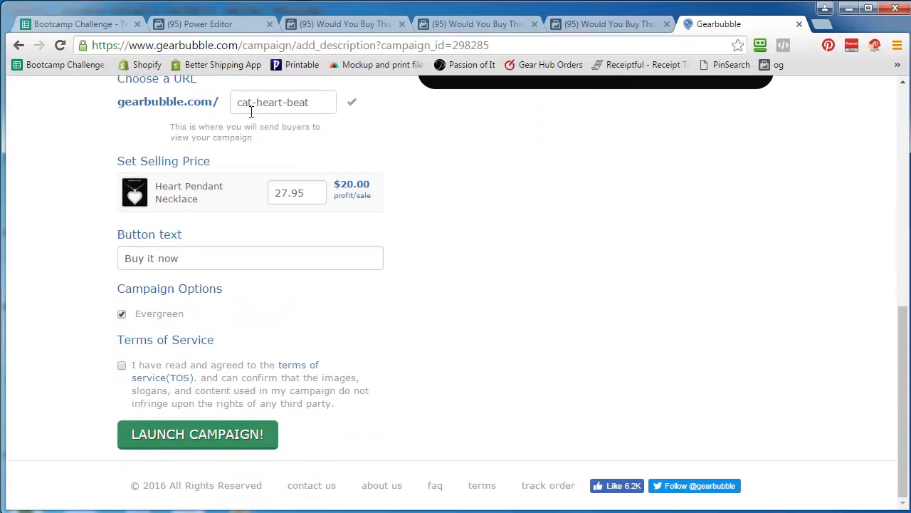
scroll(203, 173, "up", 3)
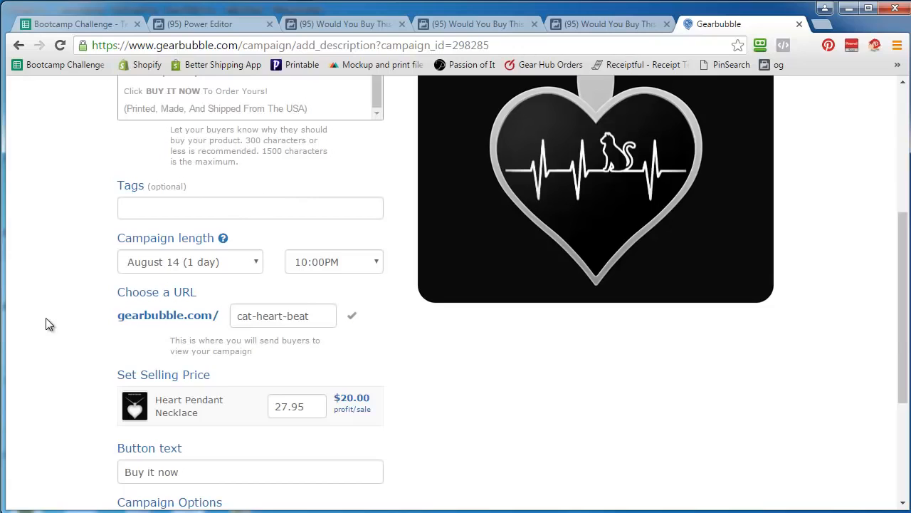
scroll(50, 313, "down", 3)
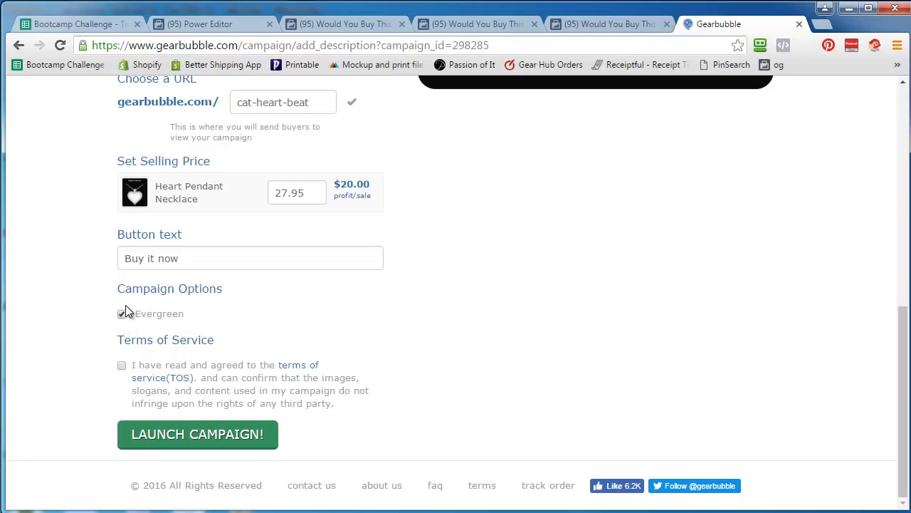
left_click(122, 368)
left_click(128, 435)
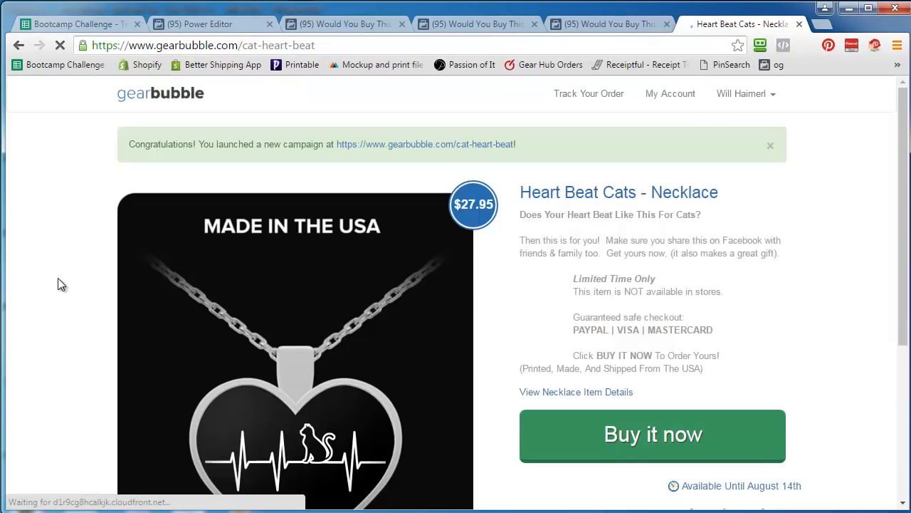
Step: Look over the launched campaign page and open the account dashboard in a new browser tab
scroll(58, 278, "down", 3)
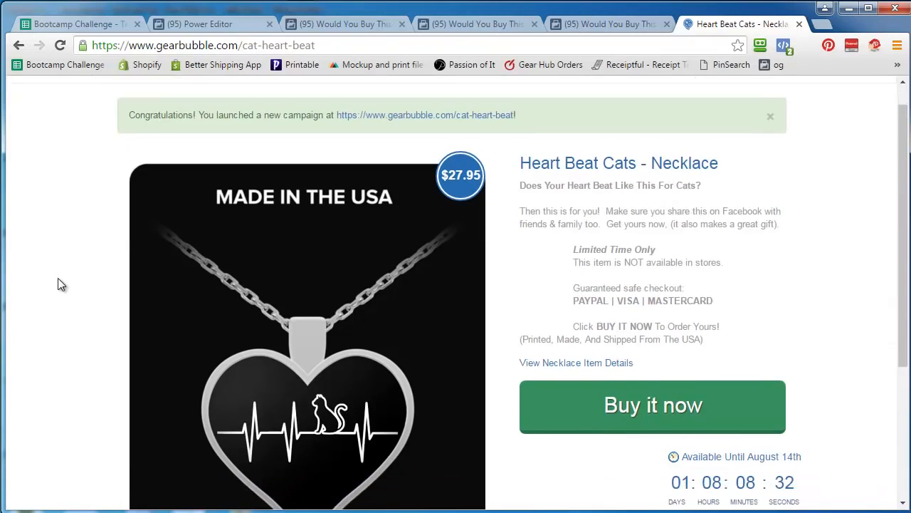
scroll(58, 277, "up", 3)
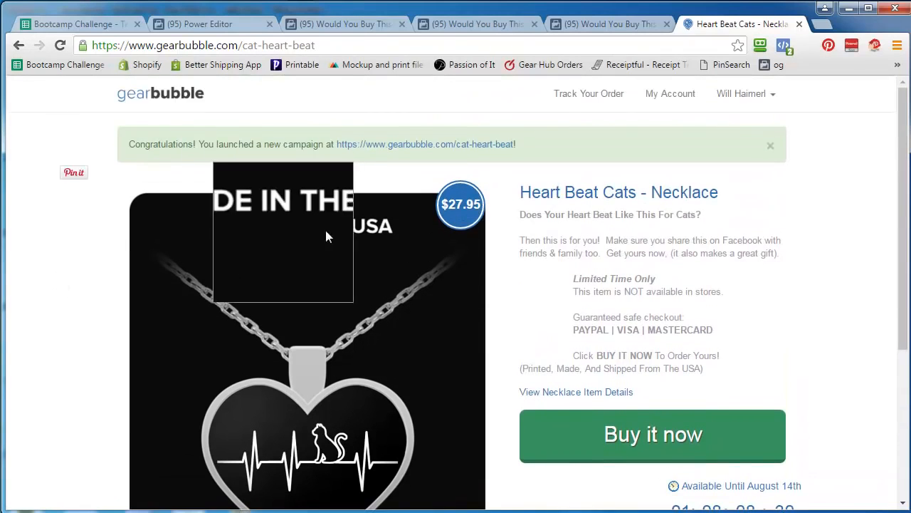
right_click(677, 104)
left_click(712, 107)
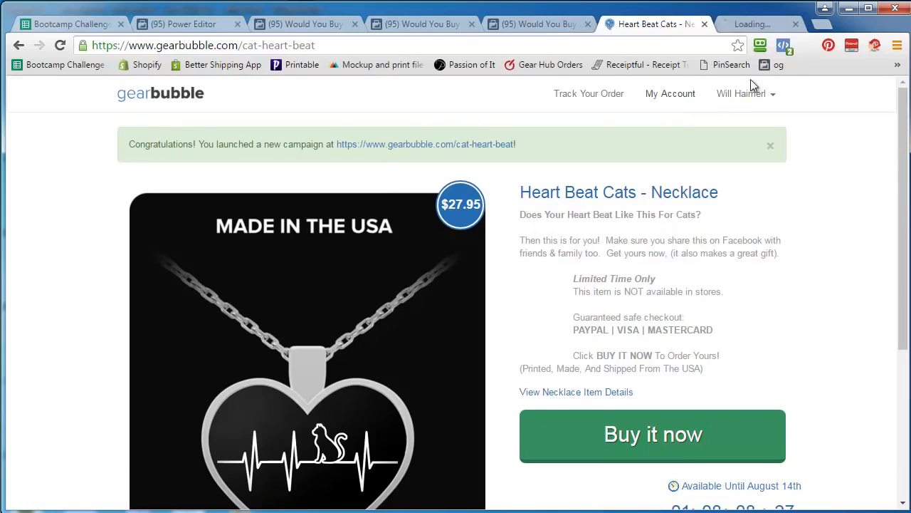
left_click(747, 23)
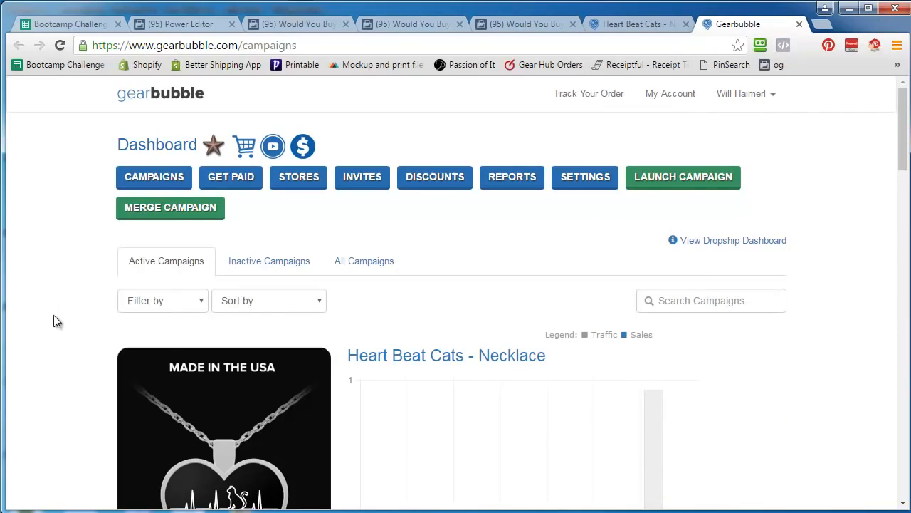
Step: Open the ad photos page of the "Heart Beat Cats - Necklace" campaign in a new browser tab
scroll(53, 314, "down", 2)
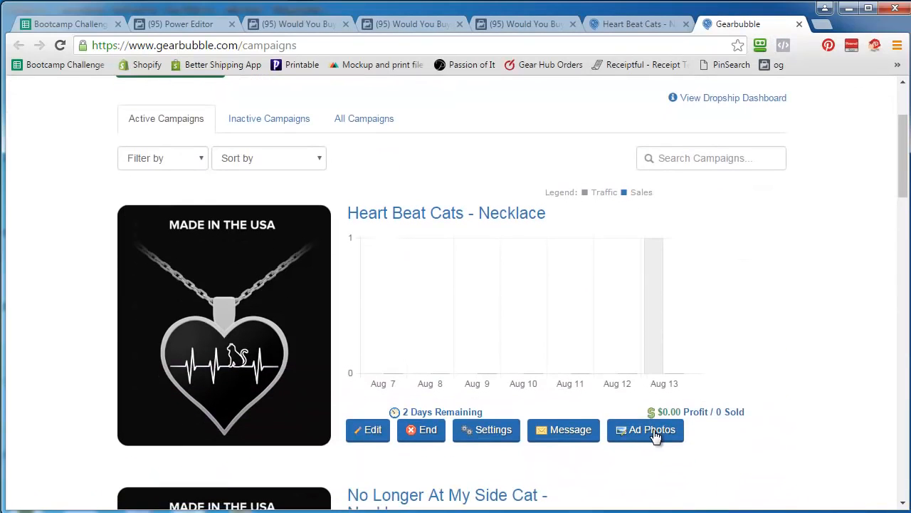
right_click(653, 430)
left_click(694, 439)
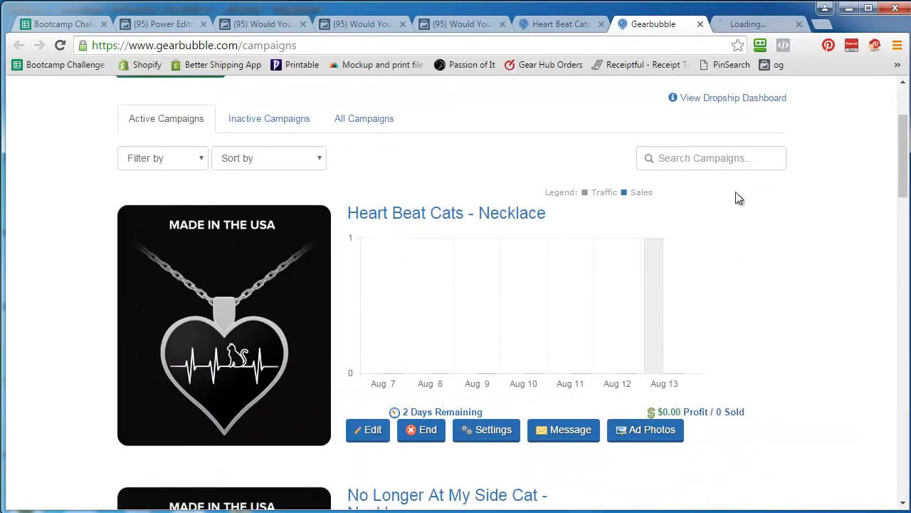
left_click(747, 24)
scroll(202, 303, "down", 2)
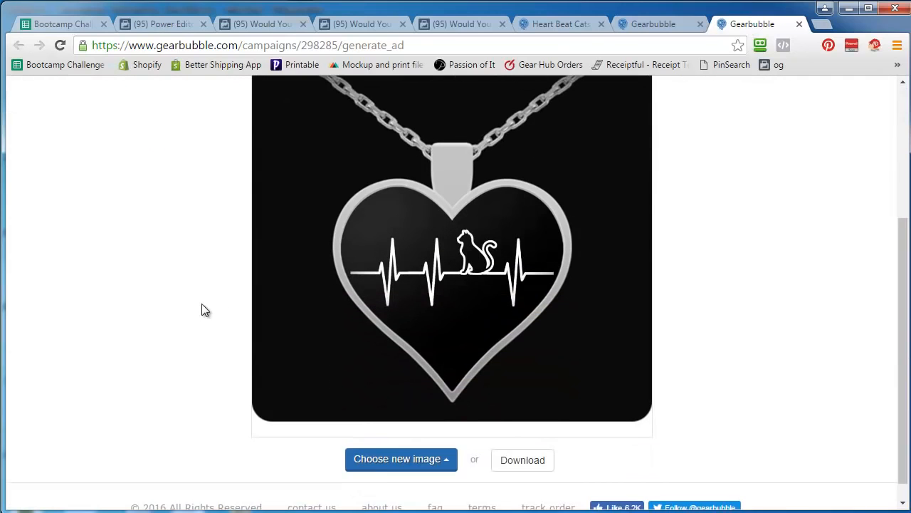
Step: Generate a 1200 x 628 ad photo using the heart pendant template with the yellow dotted background
left_click(383, 461)
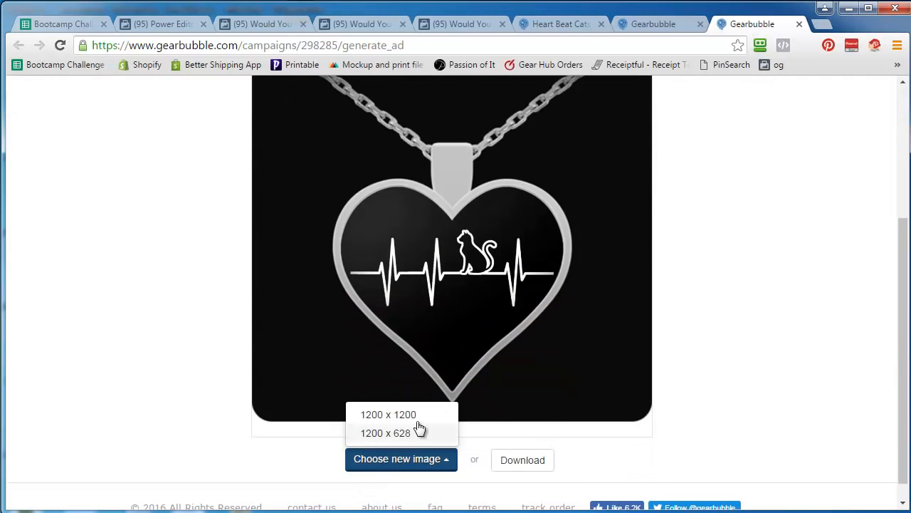
left_click(389, 436)
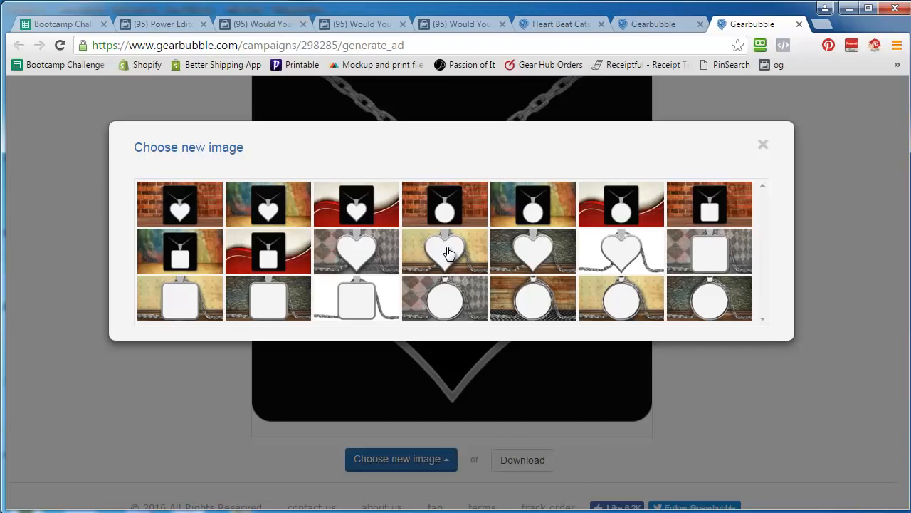
left_click(448, 253)
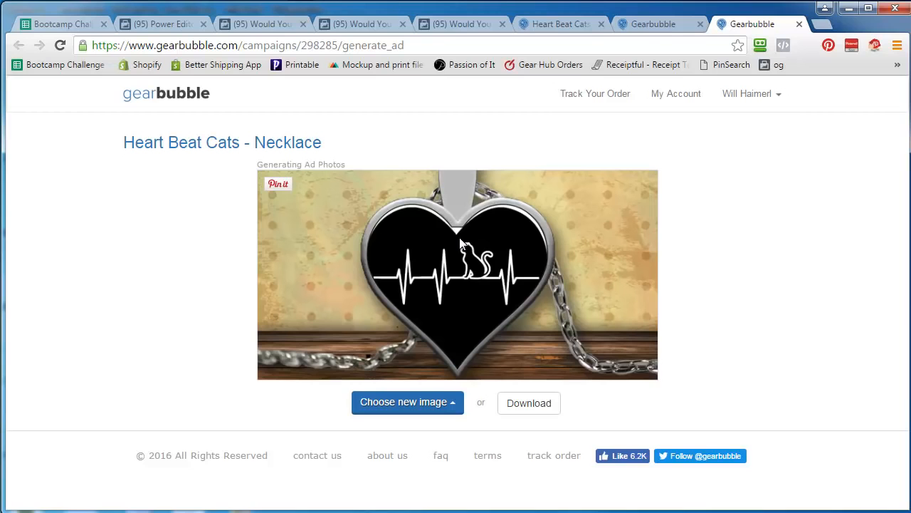
Step: Generate a 1200 x 628 ad photo using the heart pendant template with the plain white background
left_click(426, 403)
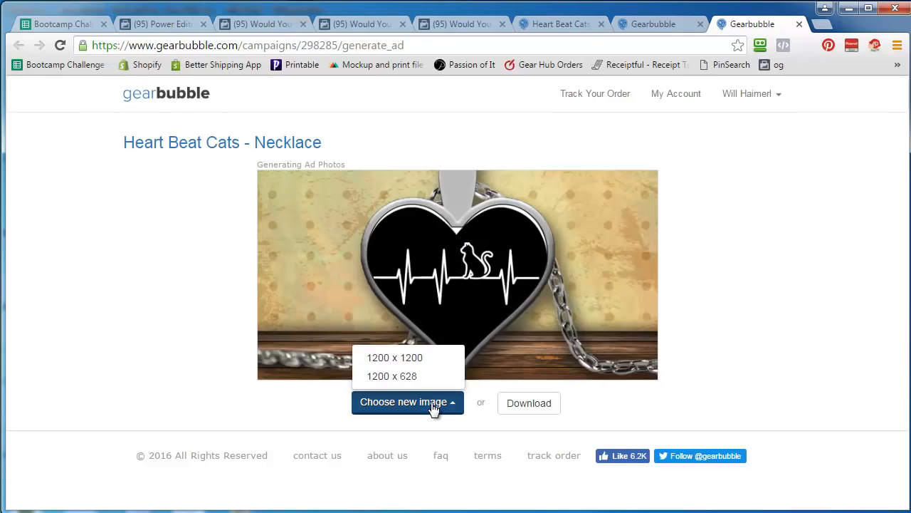
left_click(426, 375)
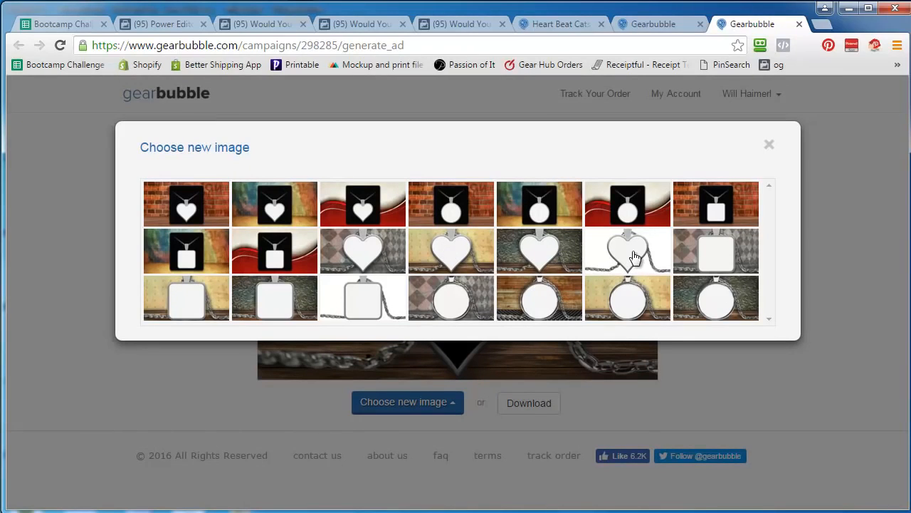
left_click(632, 252)
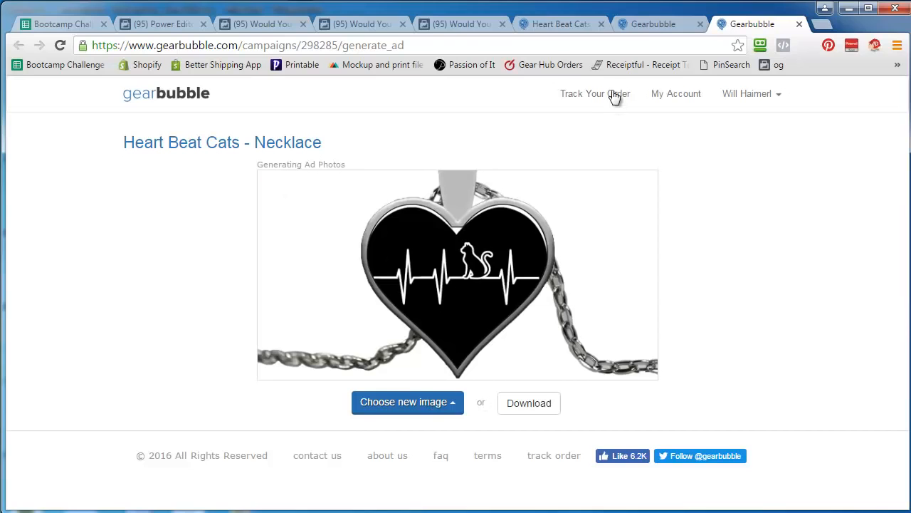
Step: Save the launched campaign's necklace image as "front" in PNG format in the "heart beat cat -necklace" folder under "cats cats cats cats"
left_click(563, 26)
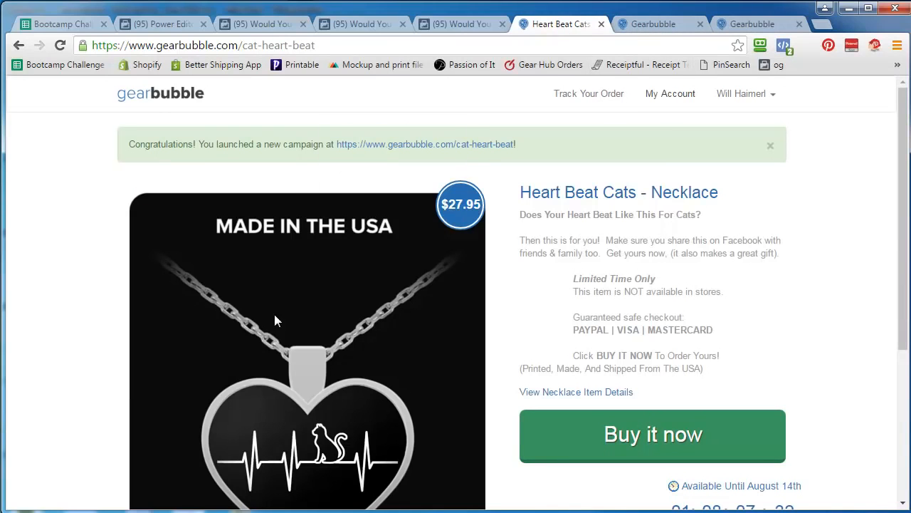
right_click(302, 368)
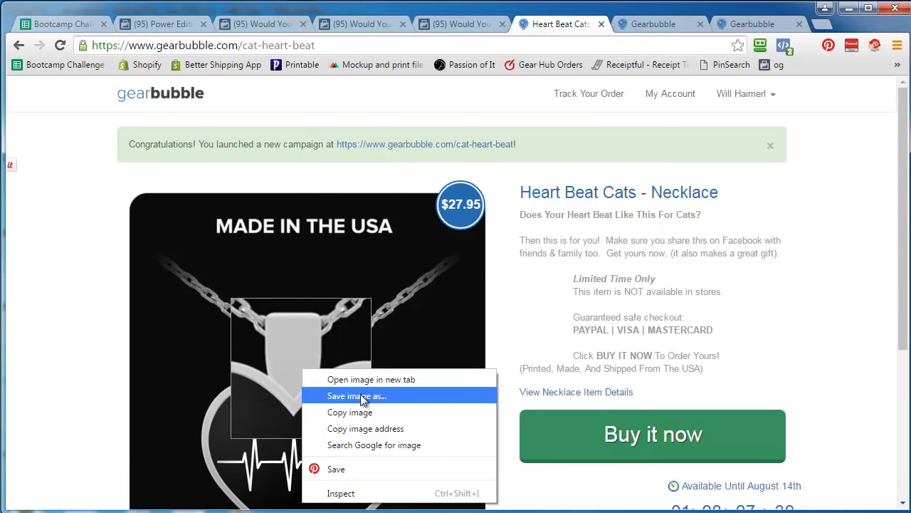
left_click(361, 396)
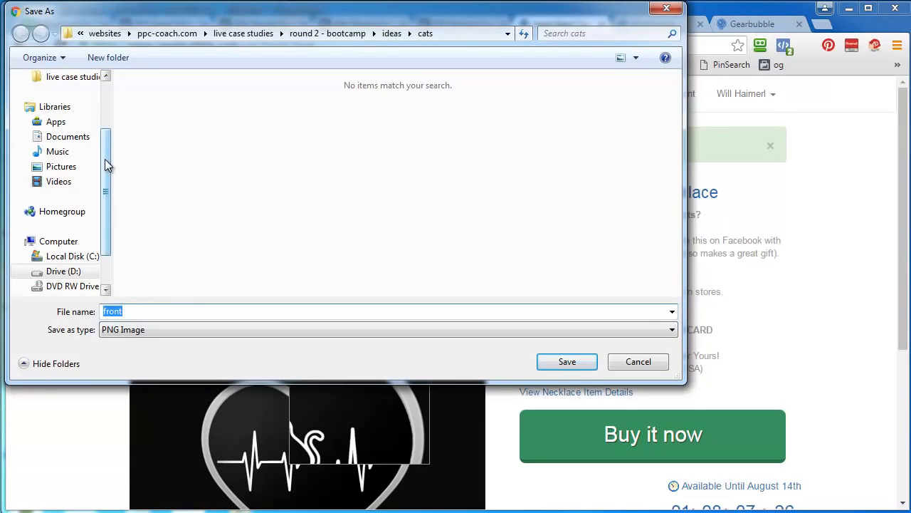
left_click(334, 36)
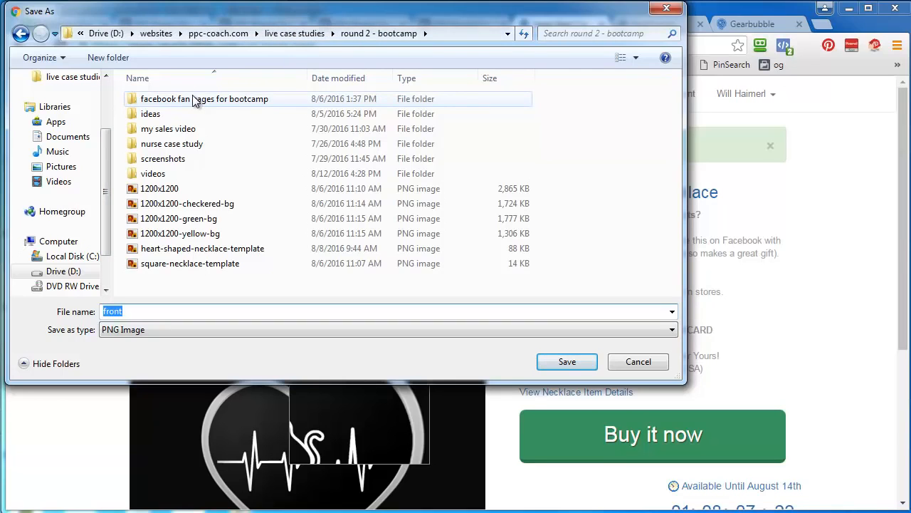
double_click(177, 106)
double_click(175, 104)
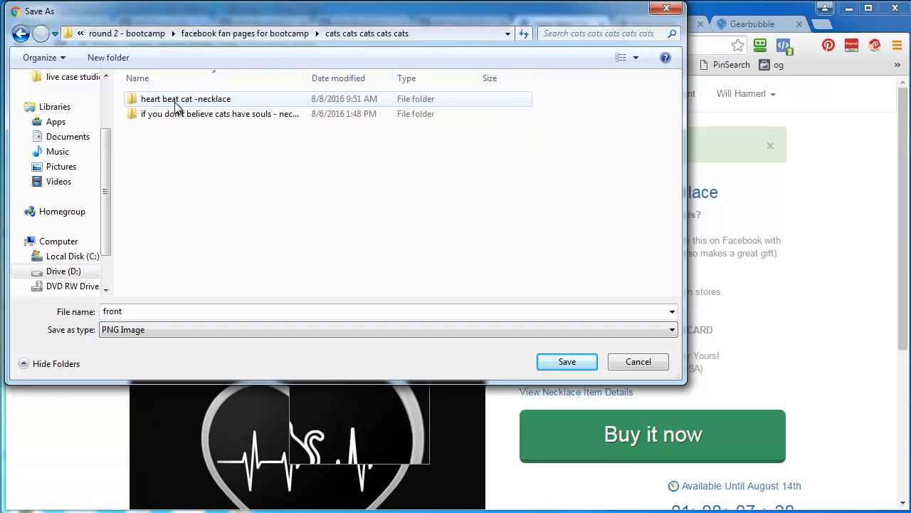
double_click(176, 106)
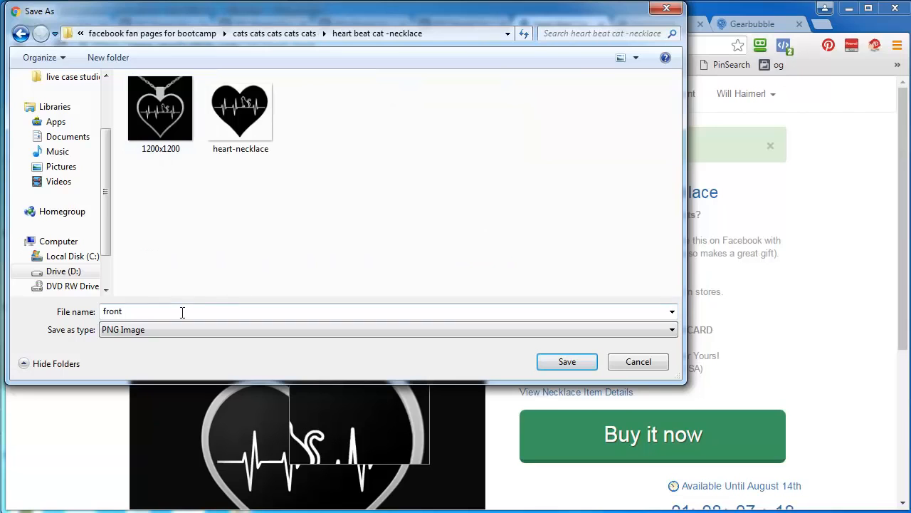
left_click(564, 363)
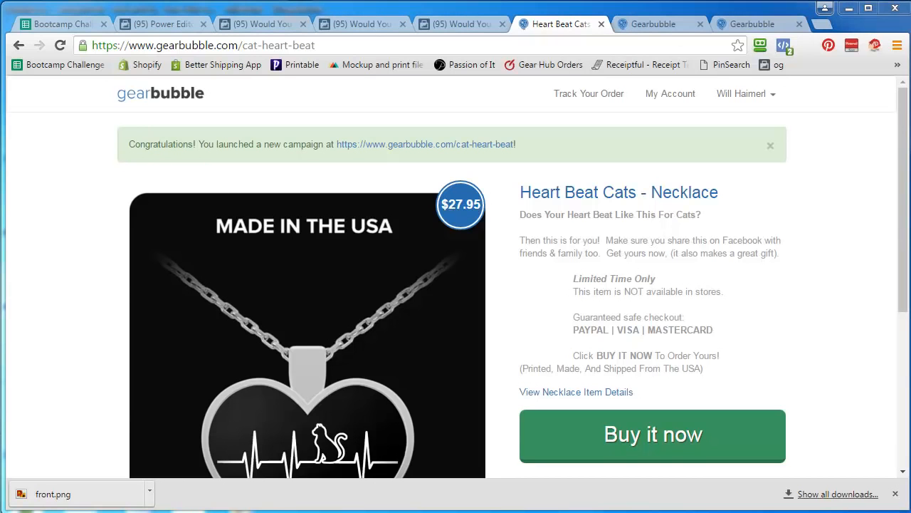
Step: Switch to Photoshop and open the "front" image from the "heart beat cat -necklace" folder
left_click_drag(910, 25, 418, 4)
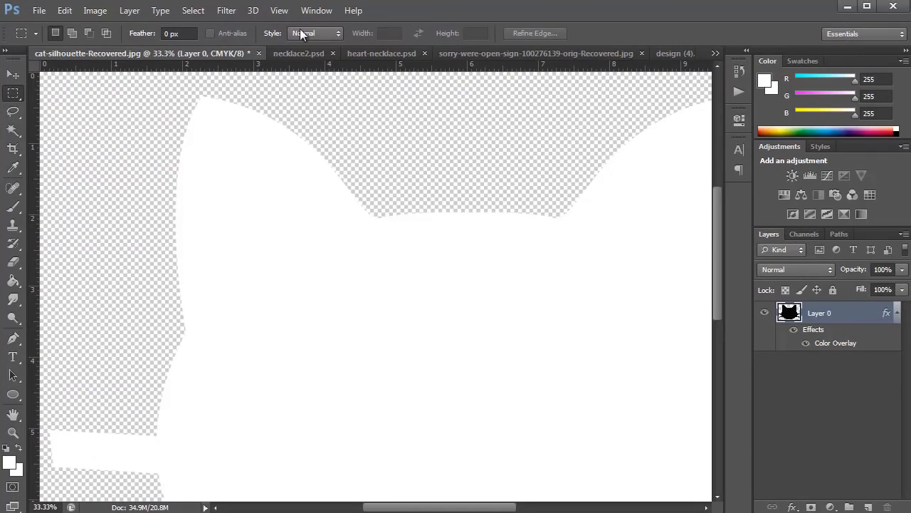
left_click(39, 10)
left_click(110, 40)
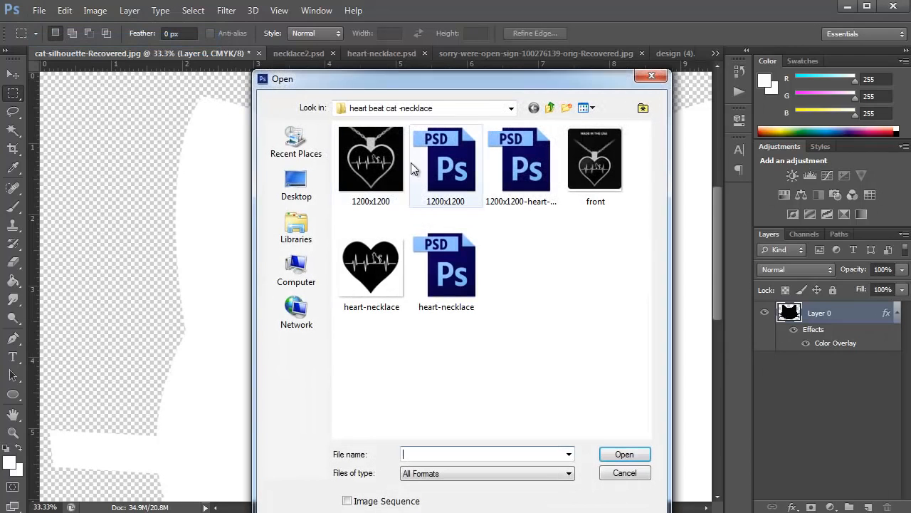
left_click(597, 163)
double_click(598, 162)
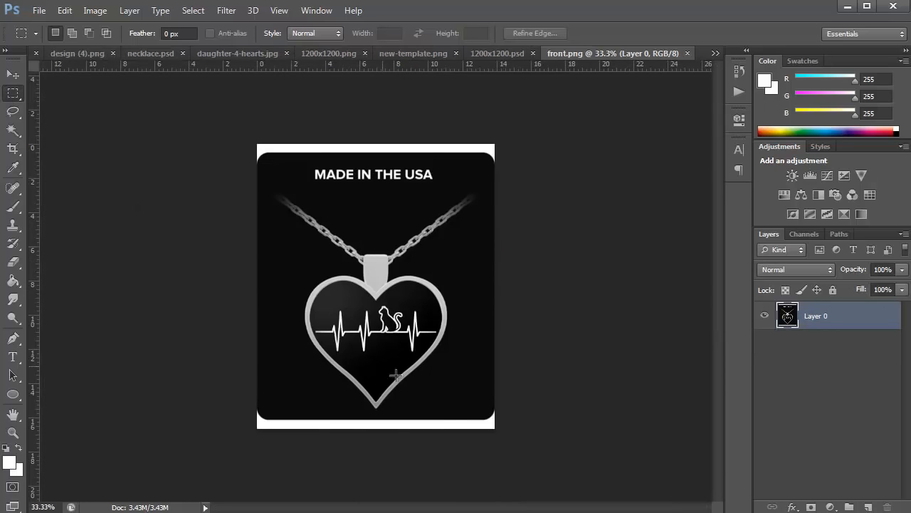
Step: Crop the image to an area of about 624 x 792 pixels around the heart pendant and lower chain
left_click_drag(450, 412, 302, 225)
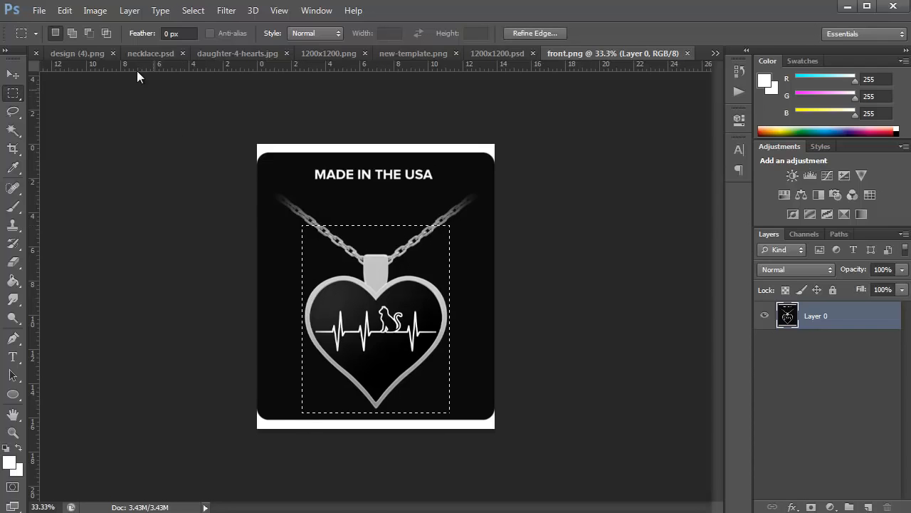
left_click(95, 10)
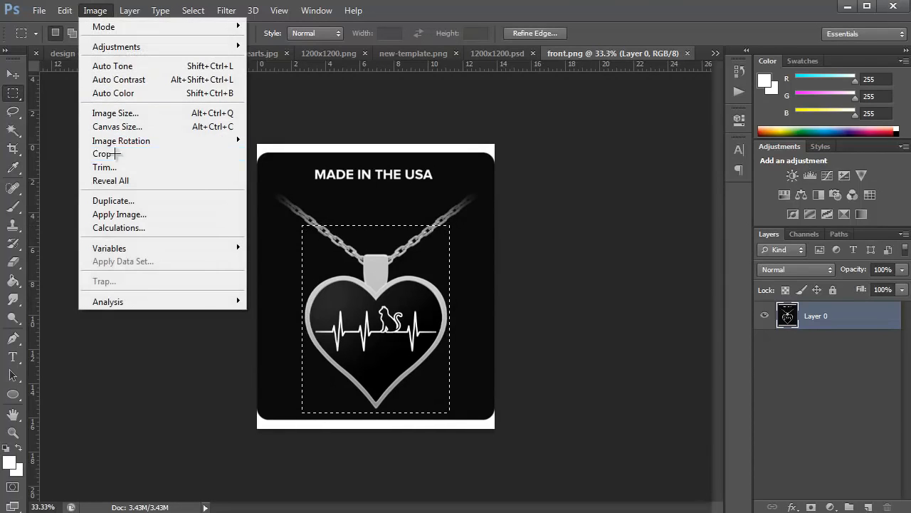
left_click(114, 153)
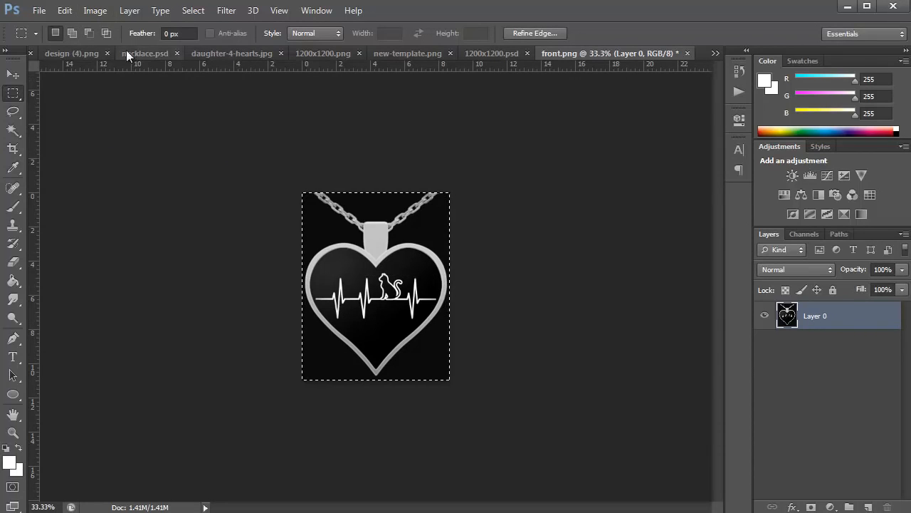
Step: Resize the cropped image to a height of 628 pixels with its proportions constrained
left_click(96, 10)
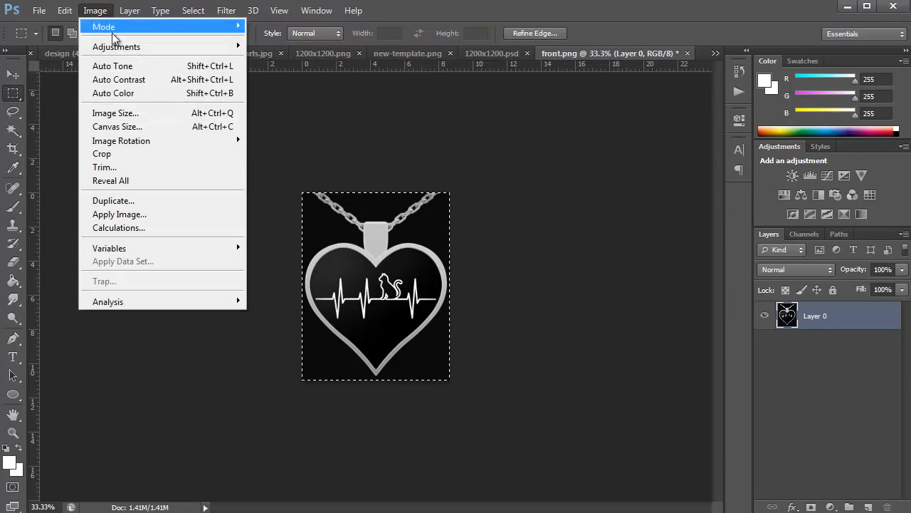
left_click(158, 115)
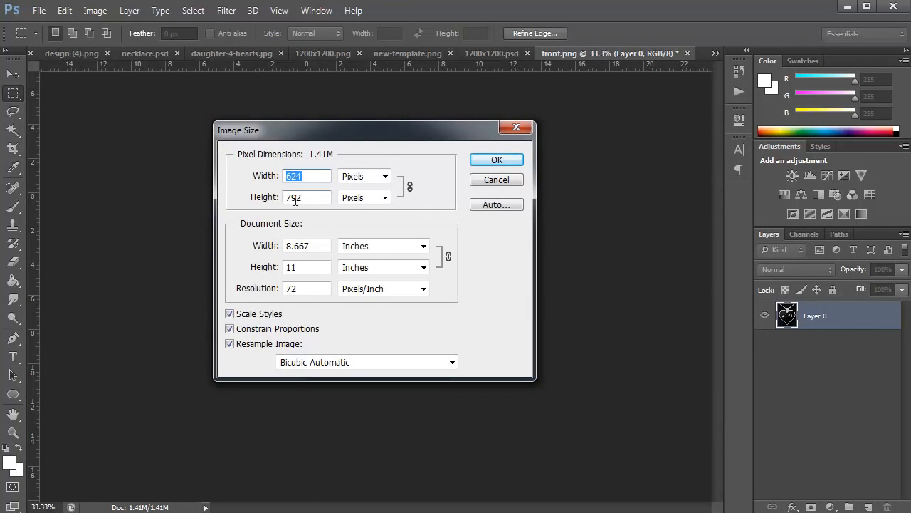
left_click_drag(309, 200, 247, 197)
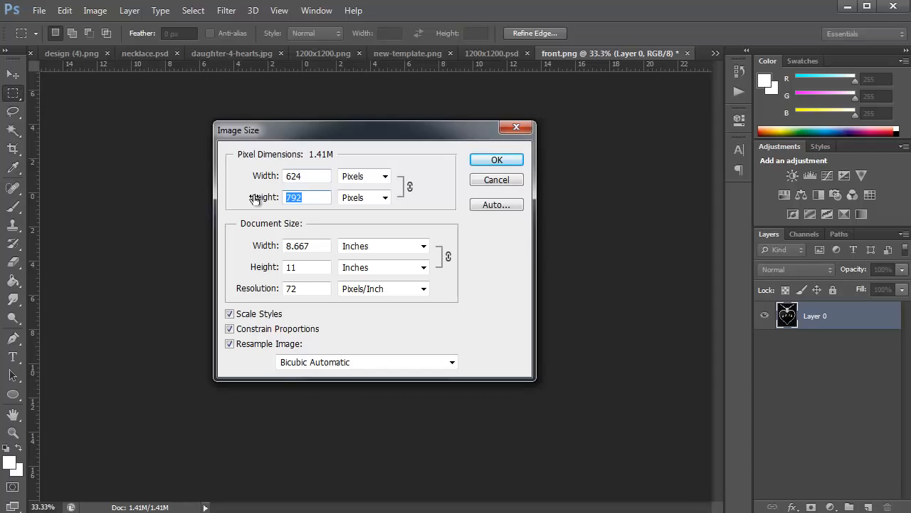
type("628")
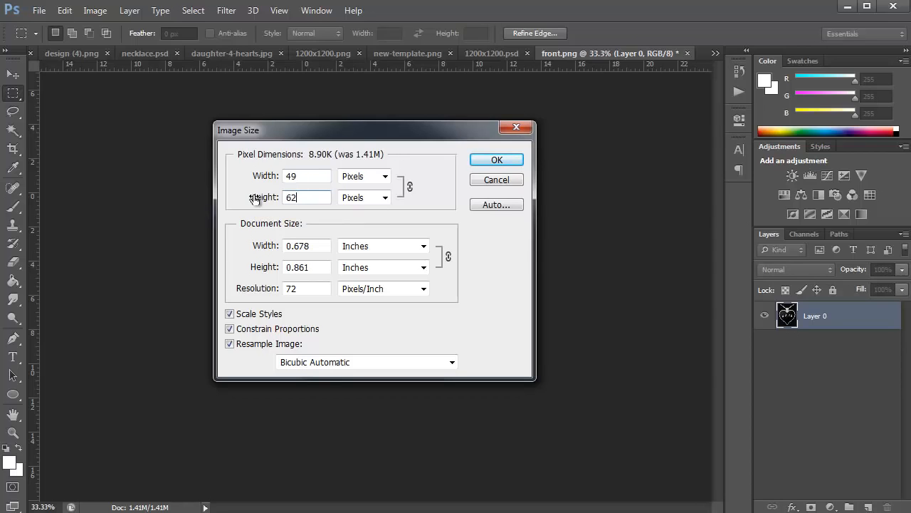
left_click(480, 160)
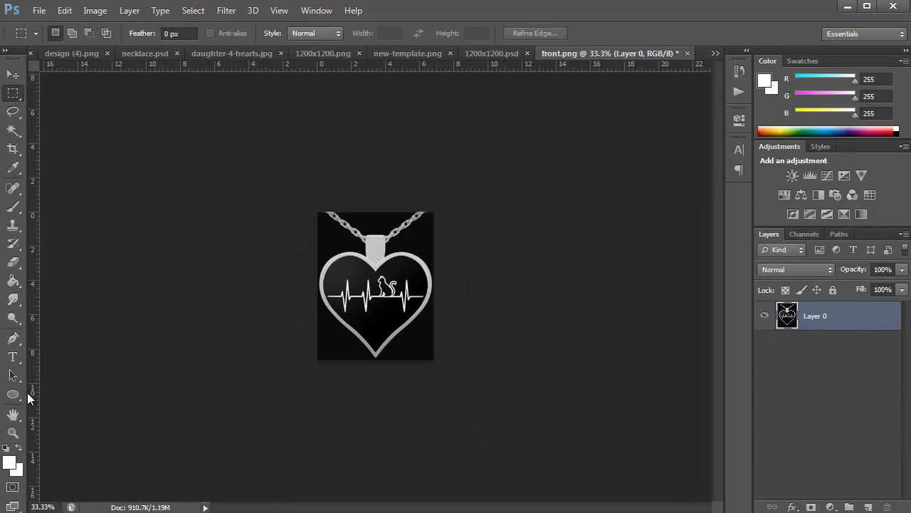
Step: Add a new empty layer and move it beneath the necklace image layer
left_click(12, 433)
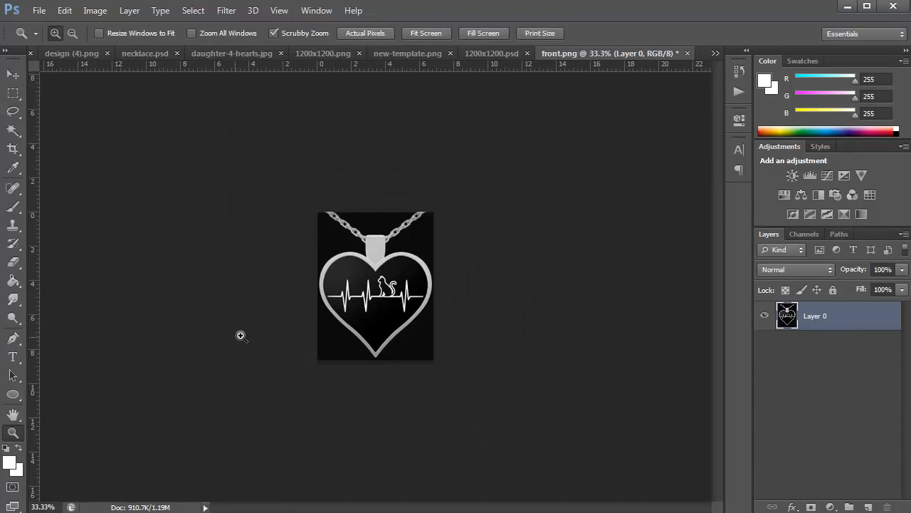
right_click(348, 320)
left_click(414, 327)
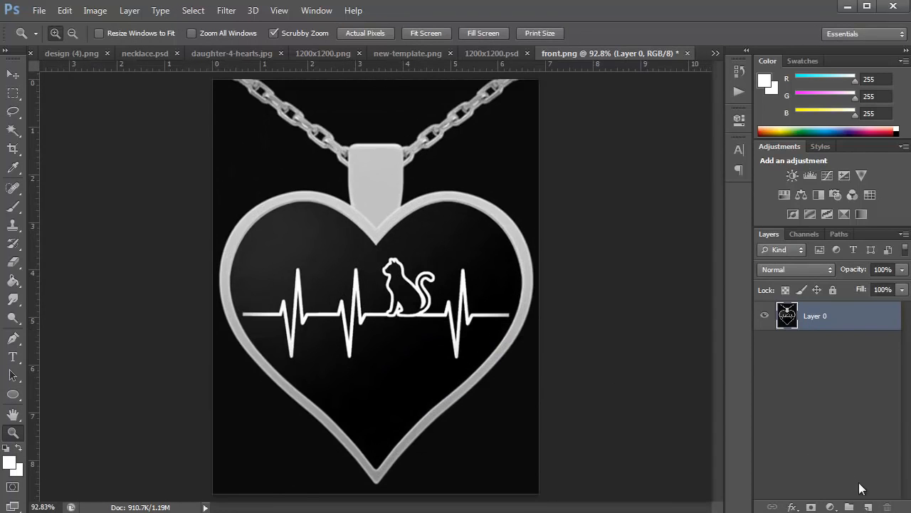
left_click(869, 506)
left_click_drag(826, 320, 818, 363)
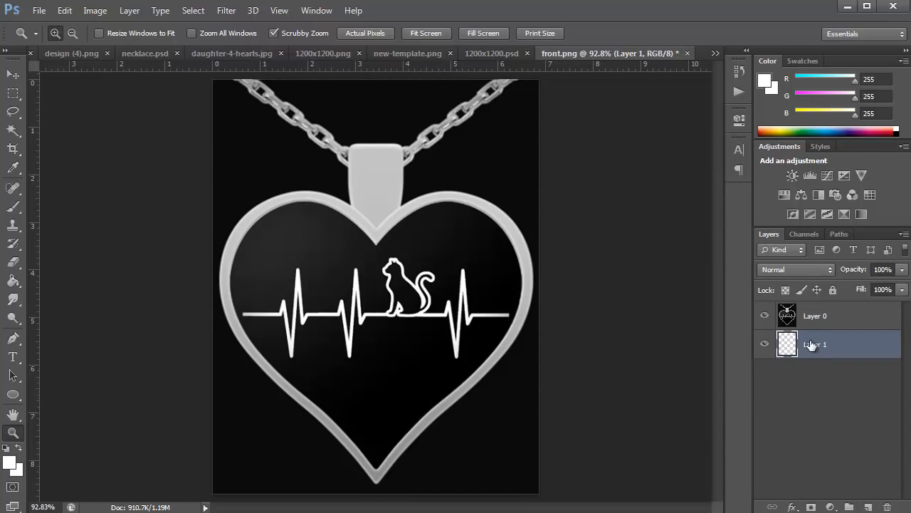
Step: Add a solid color fill beneath the necklace layer, using the near-black 0a0a0a sampled from the image background
left_click(830, 506)
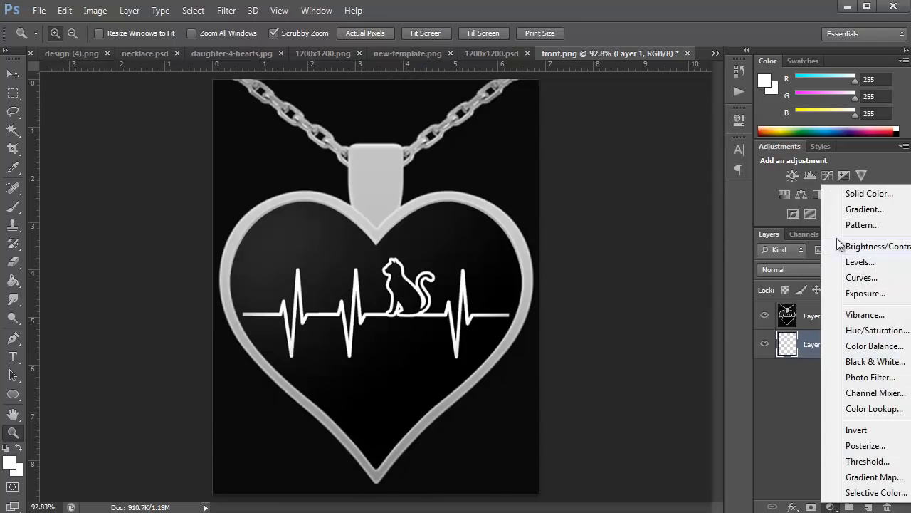
left_click(834, 193)
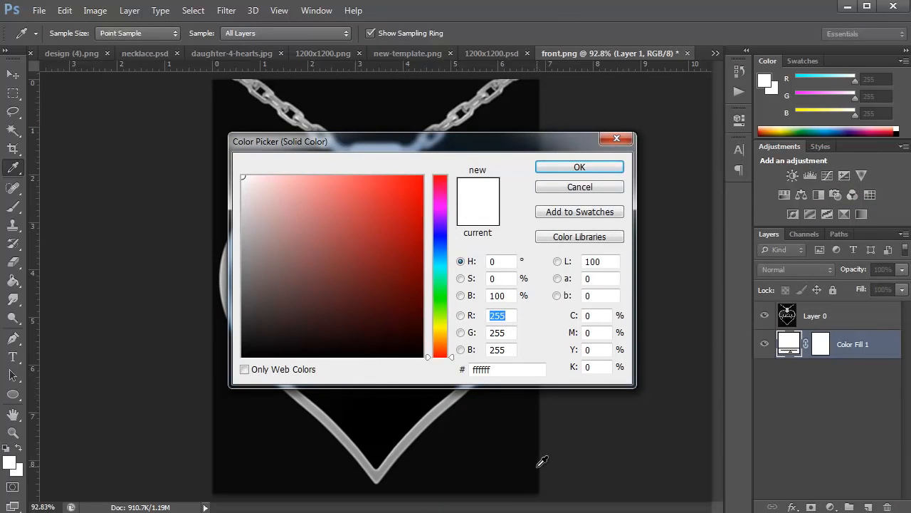
left_click(539, 408)
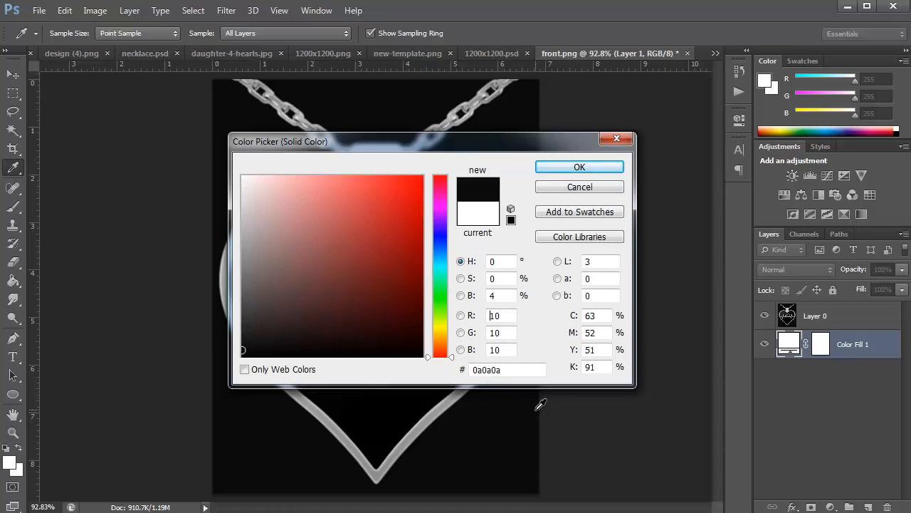
left_click(593, 165)
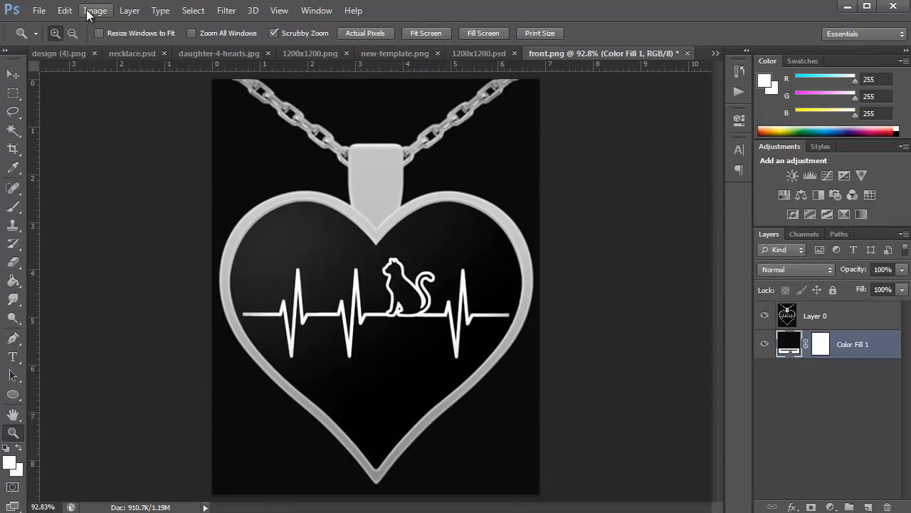
Step: Widen the canvas to 1200 pixels, keeping the necklace anchored in the center
left_click(88, 11)
left_click(105, 126)
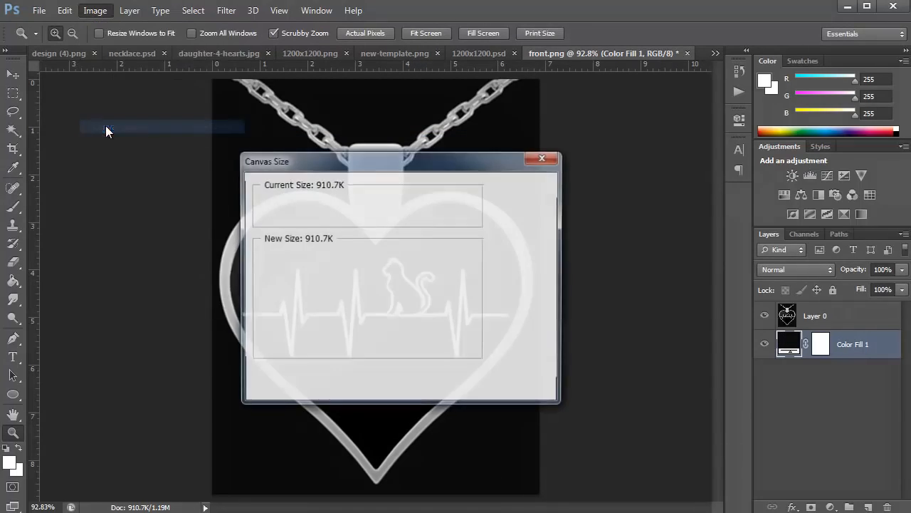
left_click(435, 256)
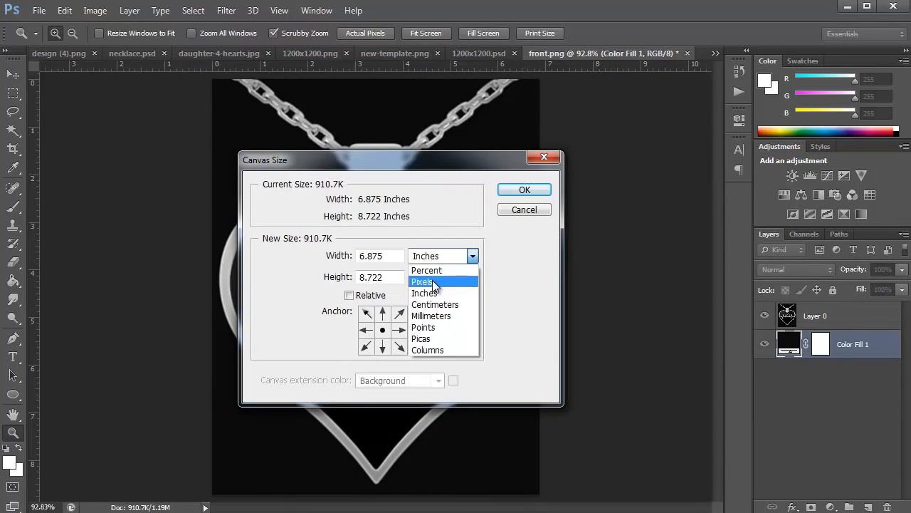
left_click(432, 280)
type("1200")
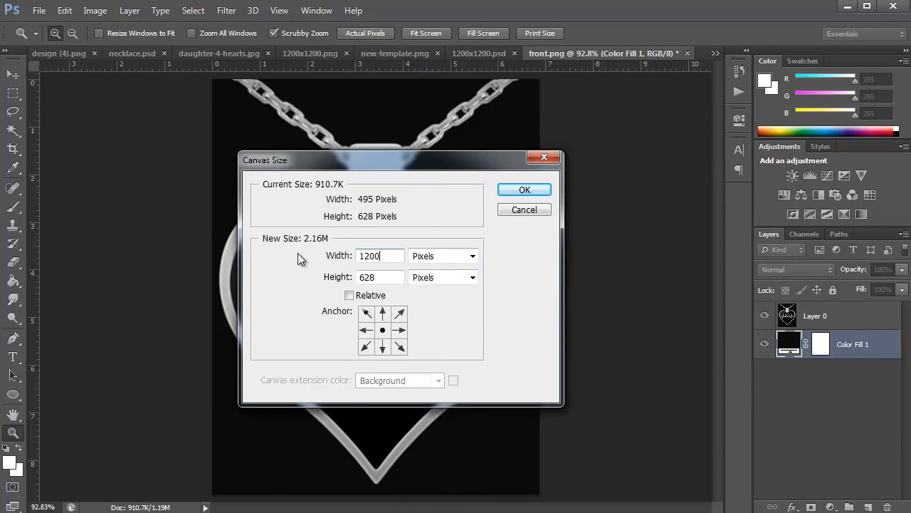
key("Return")
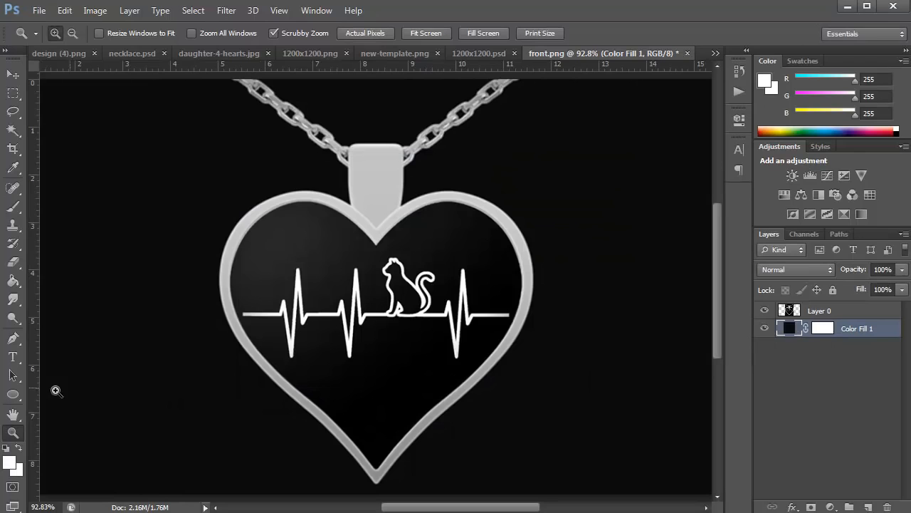
right_click(166, 352)
left_click(218, 364)
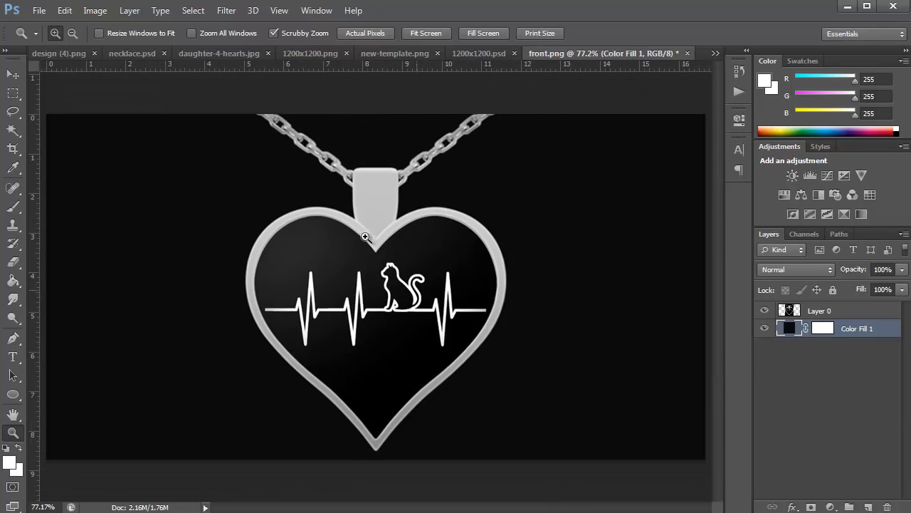
Step: Save the document as the Photoshop file "1200x628" in the "heart beat cat -necklace" folder
left_click(37, 11)
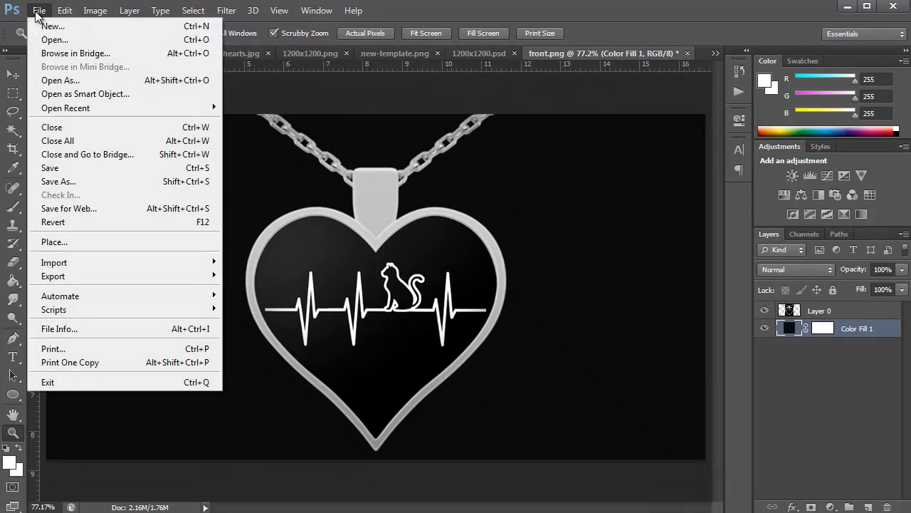
left_click(102, 181)
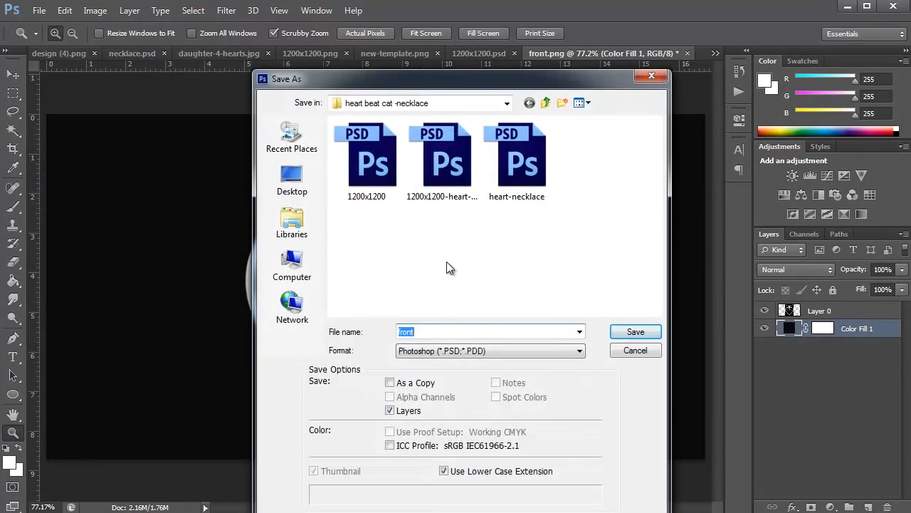
type("1200x628")
key("Return")
Step: Export the image for web as the PNG-24 file "1200x628" in the "heart beat cat -necklace" folder
left_click(39, 10)
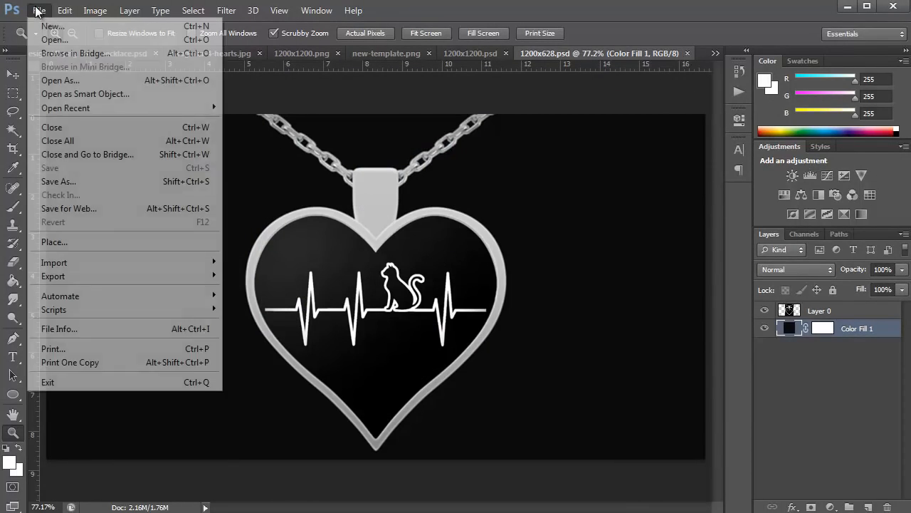
left_click(190, 206)
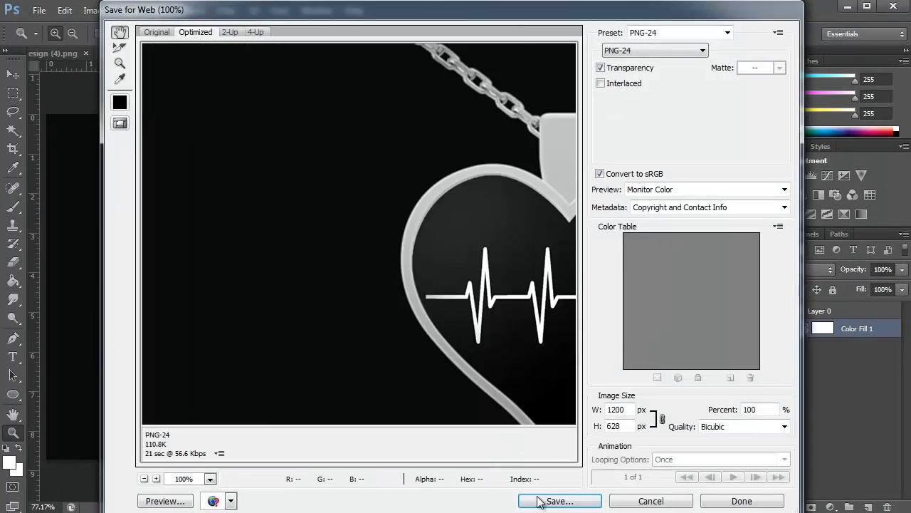
left_click(547, 501)
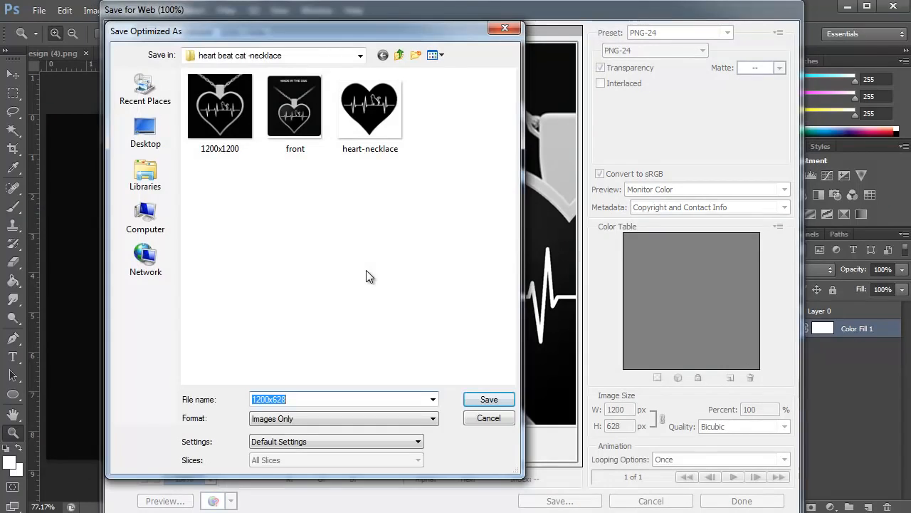
key("Return")
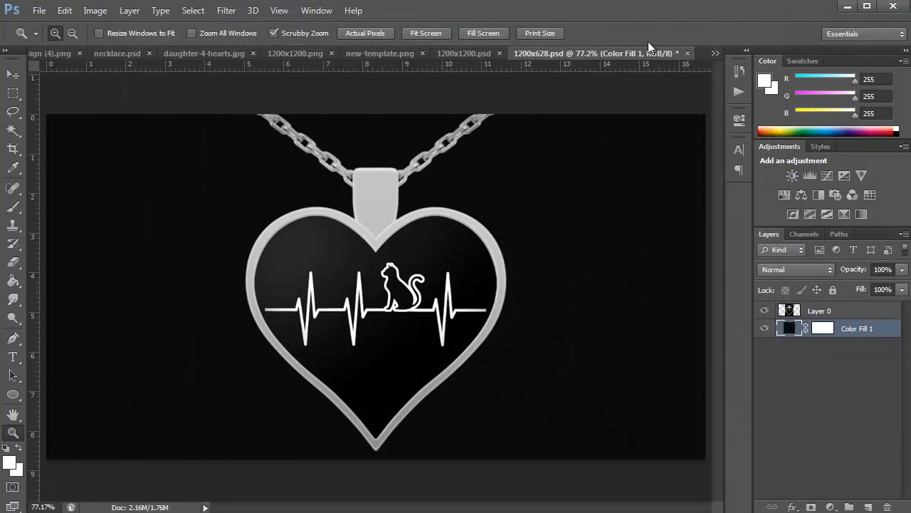
Step: Switch to Chrome and open the Facebook Pixels page from Power Editor's full tool list, closing the downloads bar
left_click(847, 7)
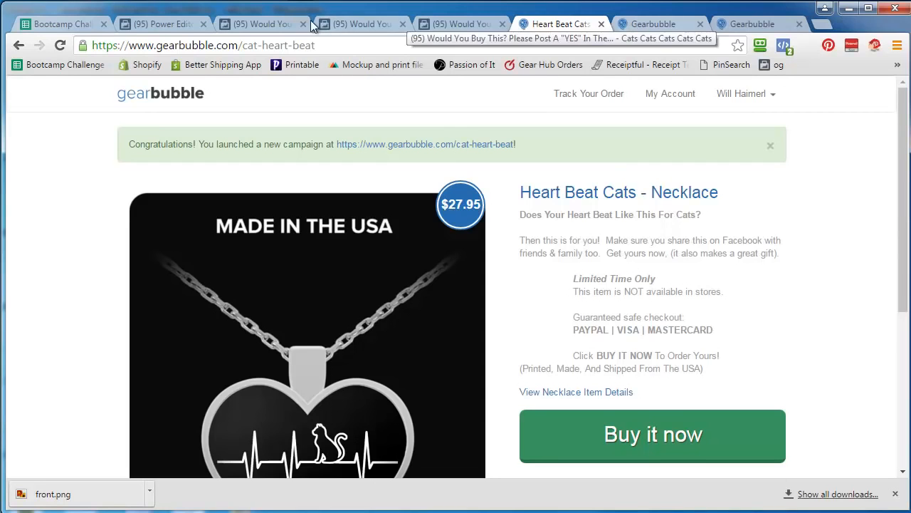
left_click(153, 23)
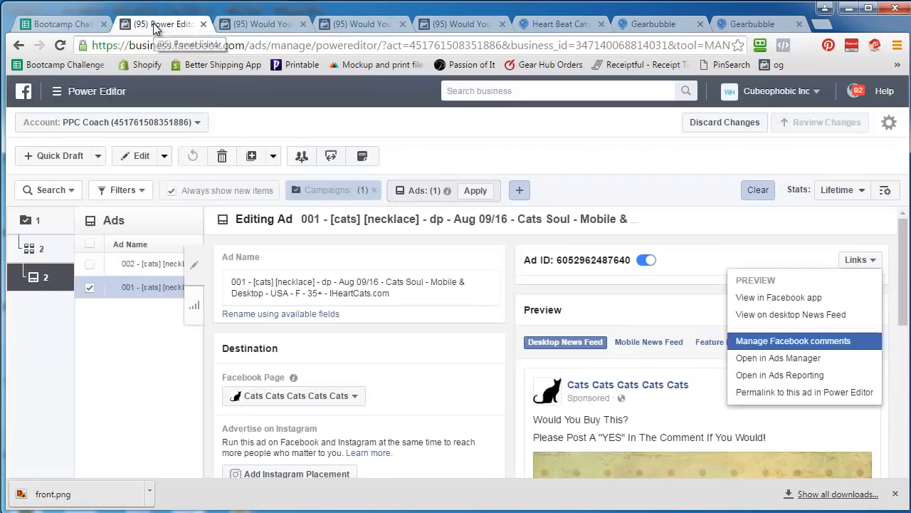
left_click(60, 93)
left_click(114, 319)
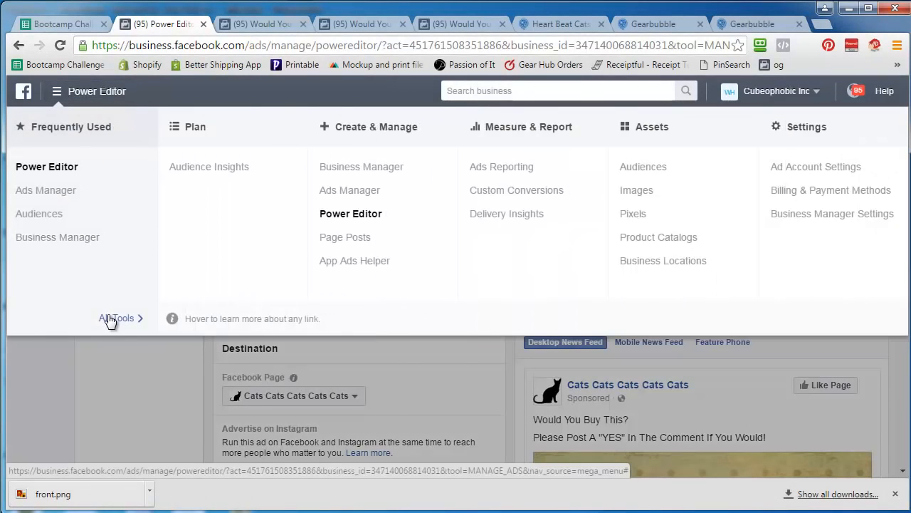
left_click(633, 214)
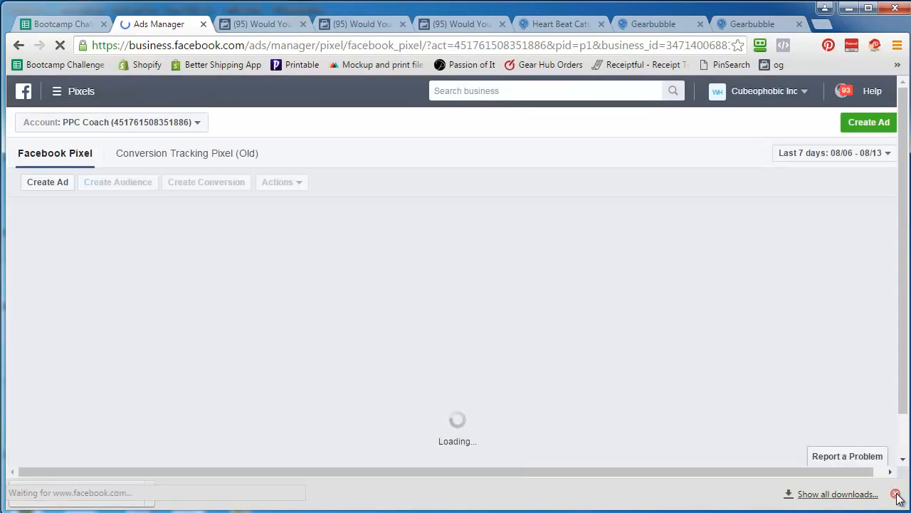
left_click(896, 493)
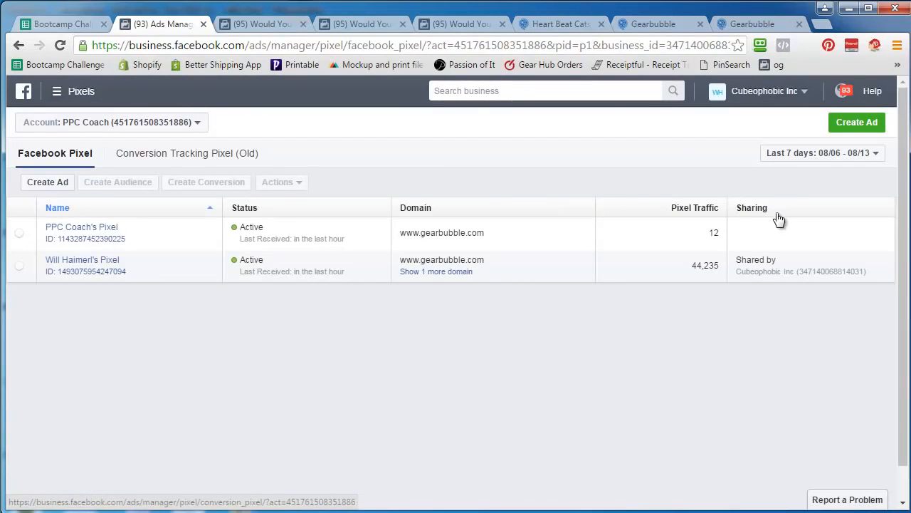
left_click(100, 244)
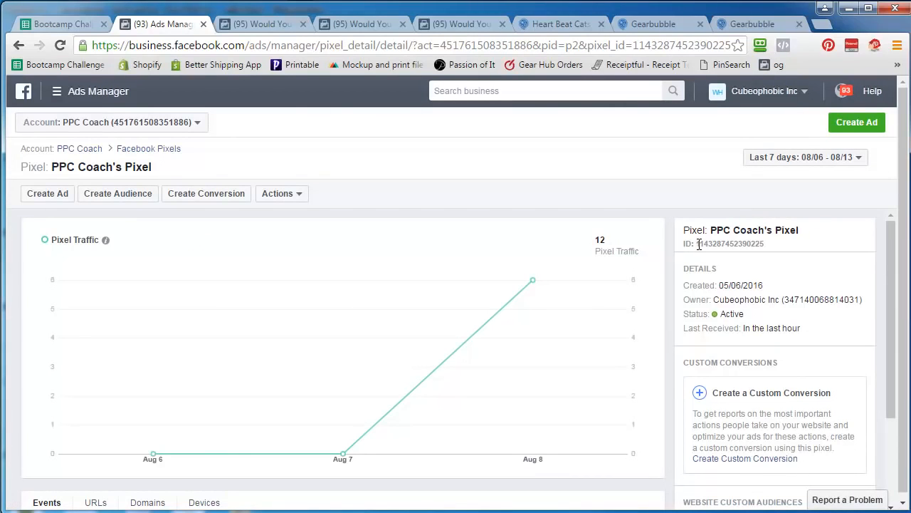
left_click_drag(698, 244, 766, 244)
key("ctrl+c")
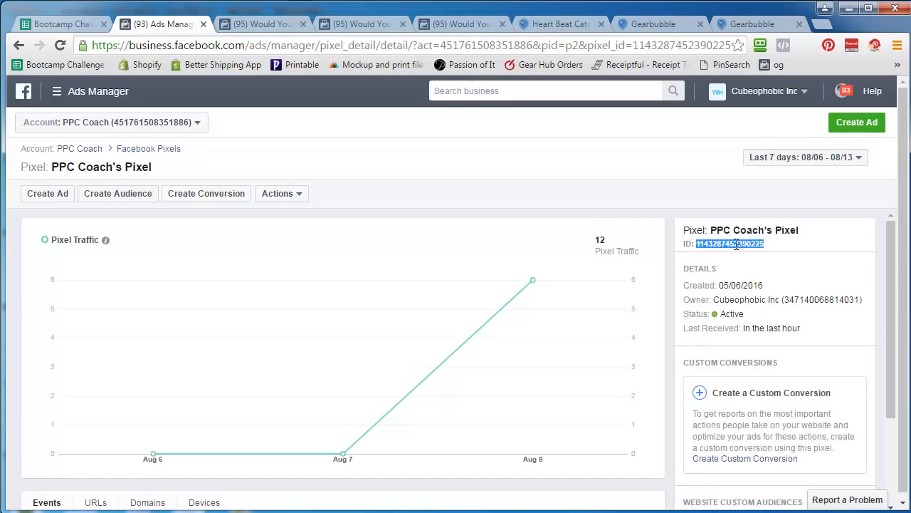
right_click(780, 246)
left_click(798, 255)
Step: Open the Facebook tracking pixel settings of the Heart Beat Cats - Necklace campaign in GearBubble
left_click(569, 24)
left_click(659, 29)
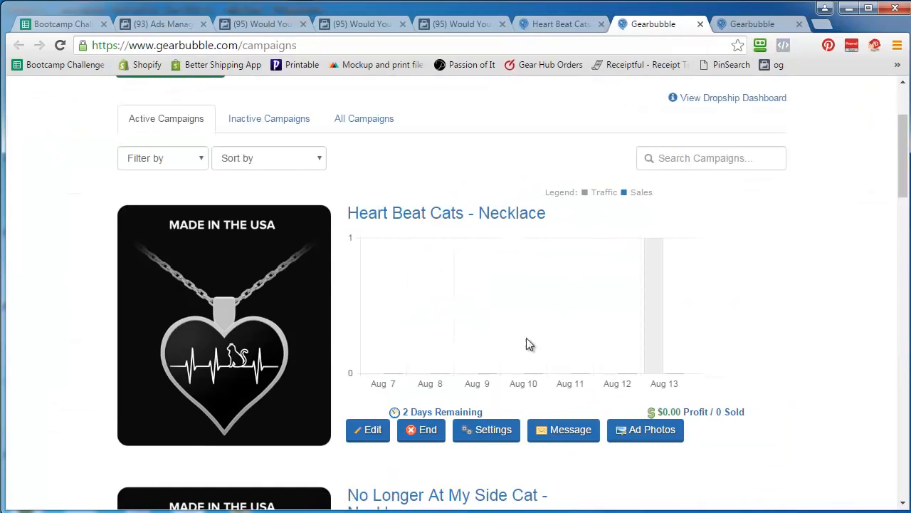
left_click(488, 432)
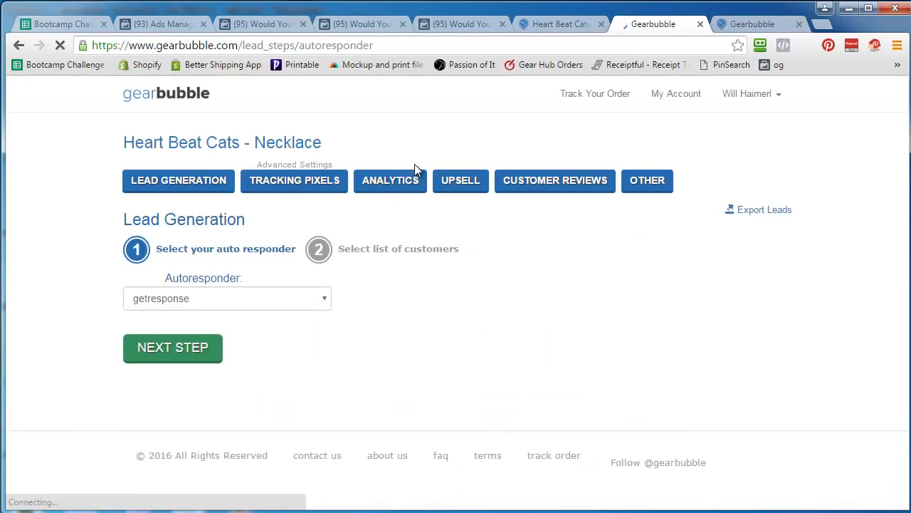
left_click(296, 184)
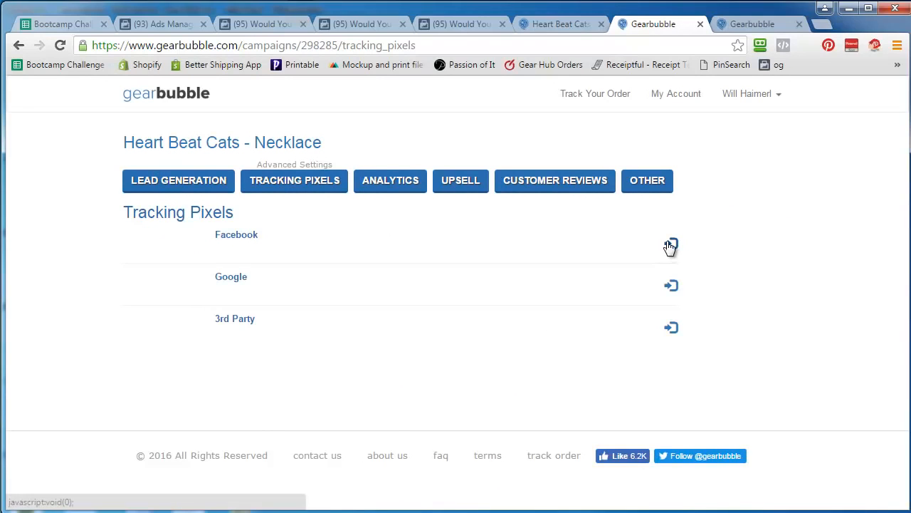
left_click(672, 244)
Step: Paste the copied pixel ID as the campaign's Facebook Website Custom Audience ID
left_click(221, 299)
right_click(216, 306)
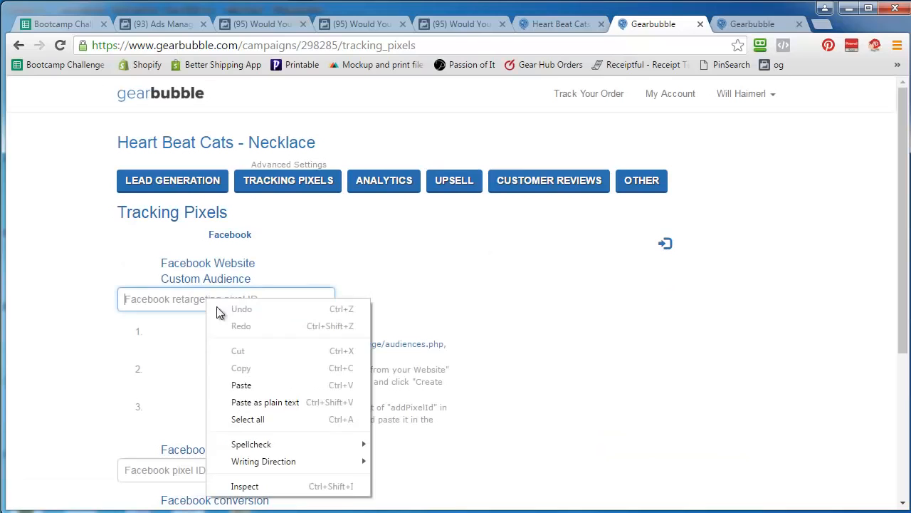
left_click(214, 382)
left_click(54, 330)
scroll(133, 370, "down", 3)
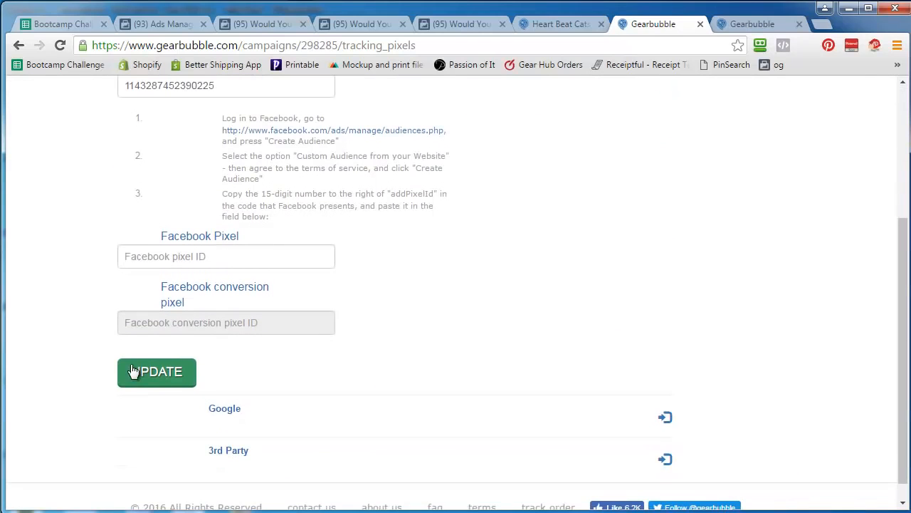
Step: Paste the same pixel ID as the Facebook Pixel and update the campaign's tracking settings
right_click(179, 251)
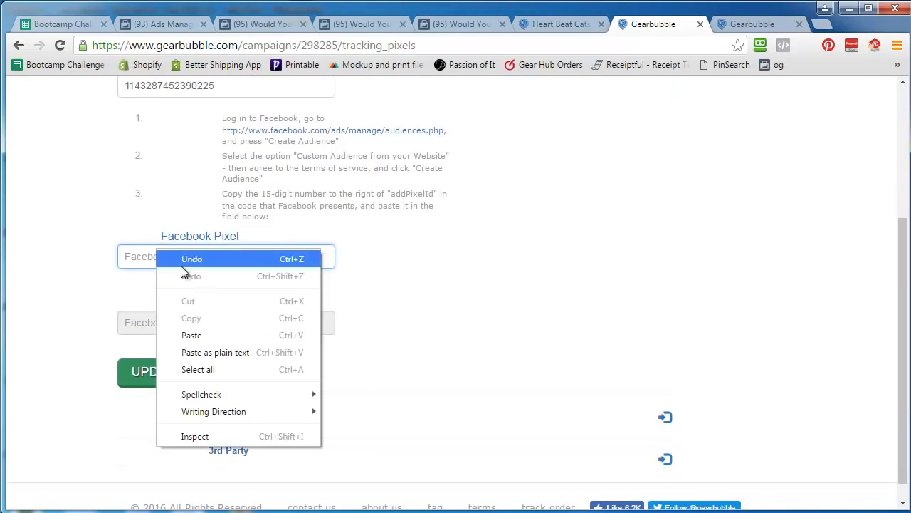
left_click(212, 334)
scroll(64, 263, "up", 2)
scroll(67, 263, "down", 2)
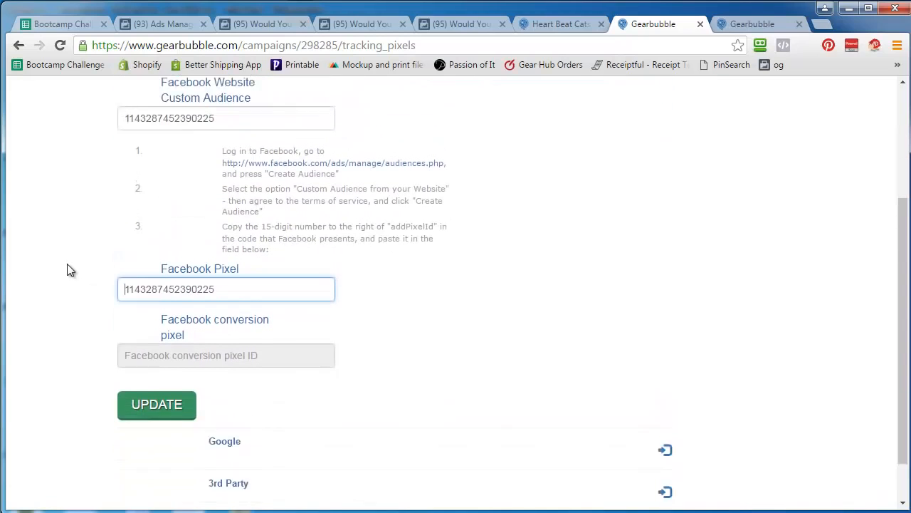
left_click(144, 374)
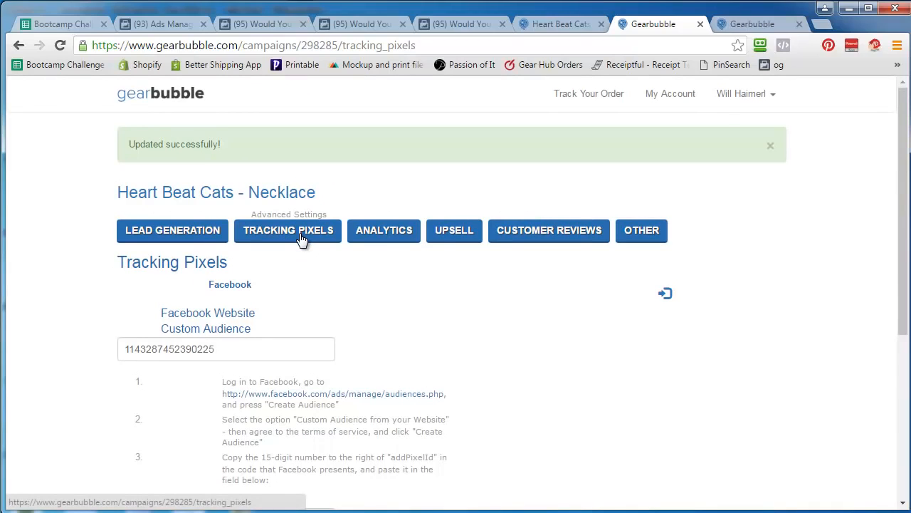
Step: Open the campaign's lead generation settings and check the GetResponse connection in the account's lead settings in a separate tab
left_click(174, 232)
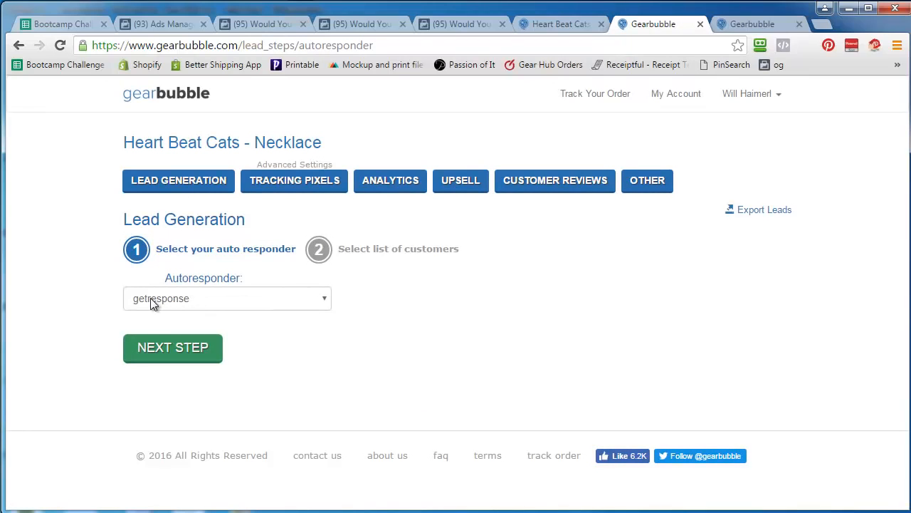
right_click(667, 101)
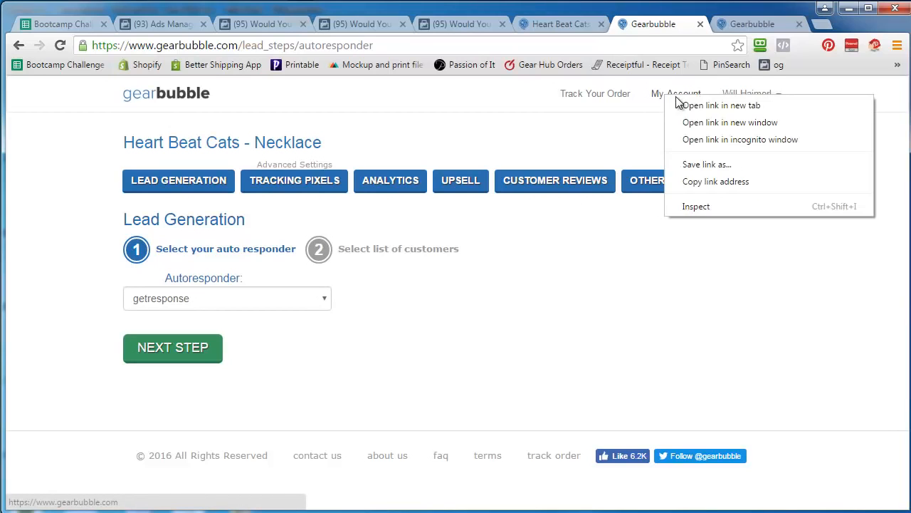
left_click(688, 105)
left_click(681, 24)
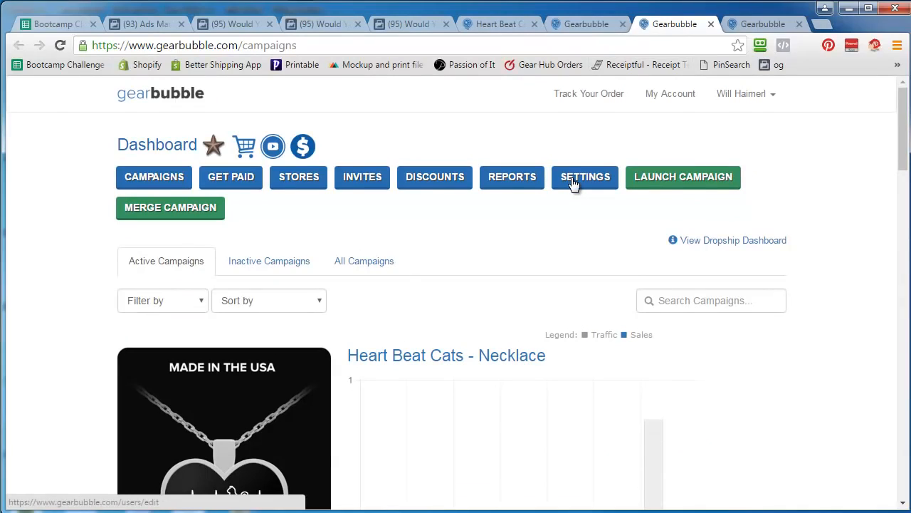
left_click(573, 183)
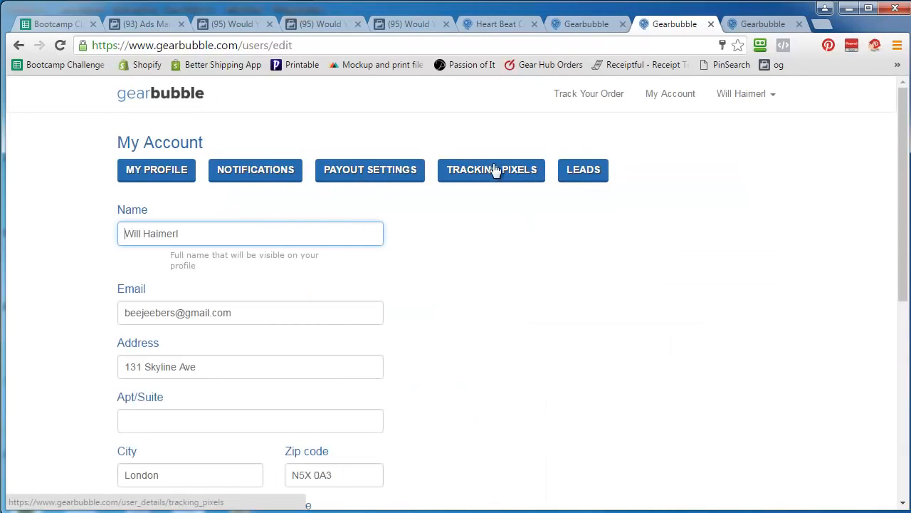
left_click(577, 173)
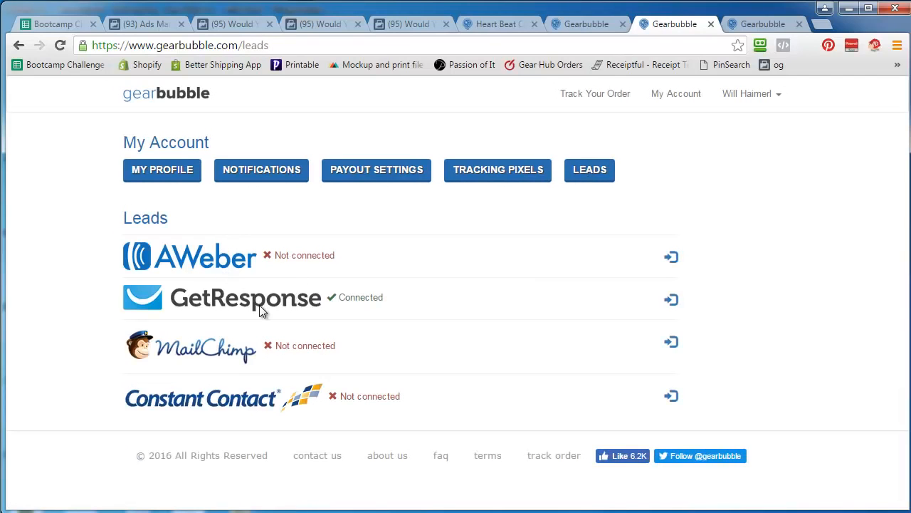
left_click(672, 301)
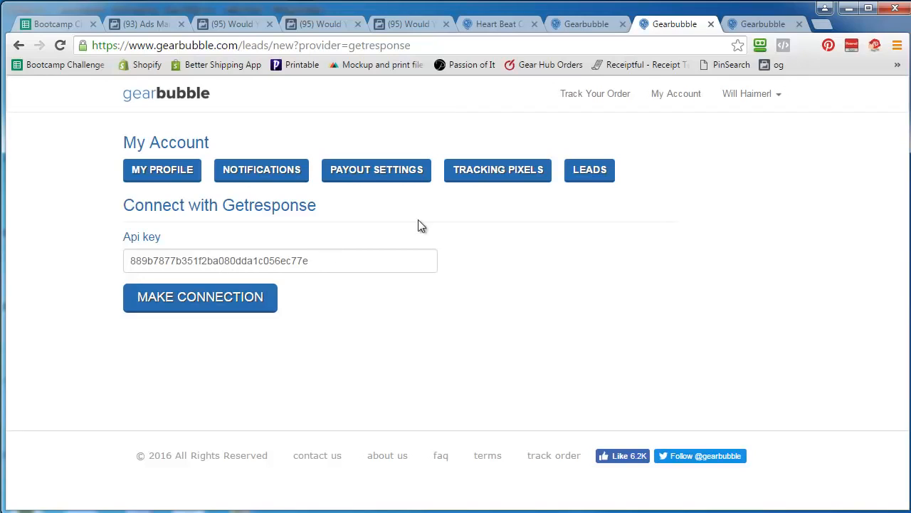
Step: Set the campaign's GetResponse autoresponder list to cats_are_great and save the list
left_click(580, 23)
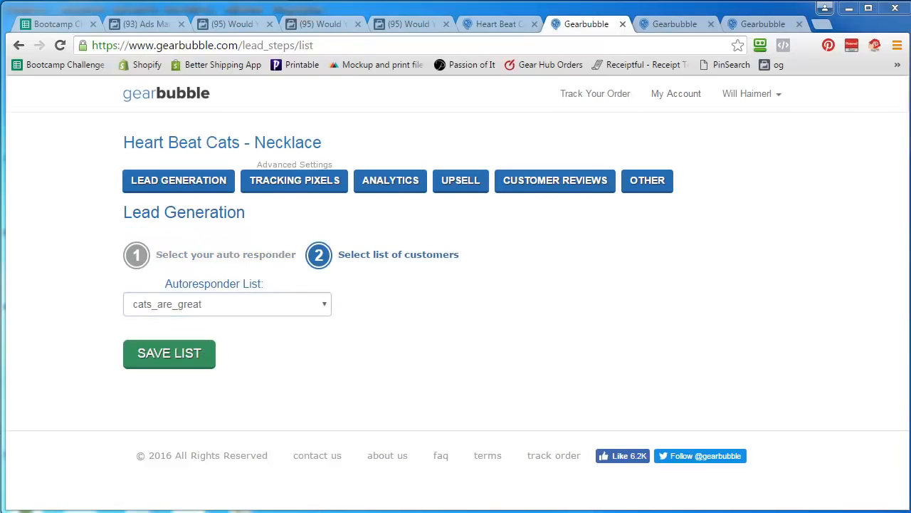
left_click(175, 356)
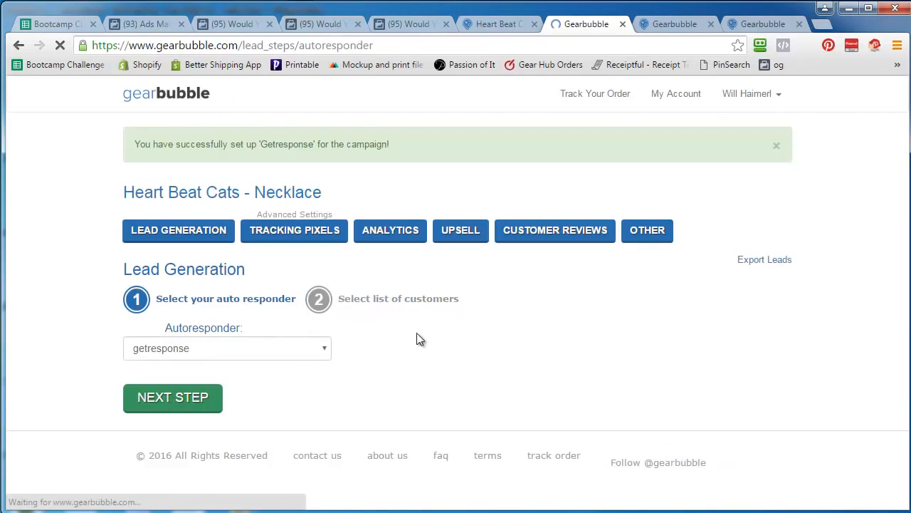
Step: Turn on the upsell option for the Heart Beat Cats necklace campaign and look through the active campaigns offered as upsells
left_click(459, 234)
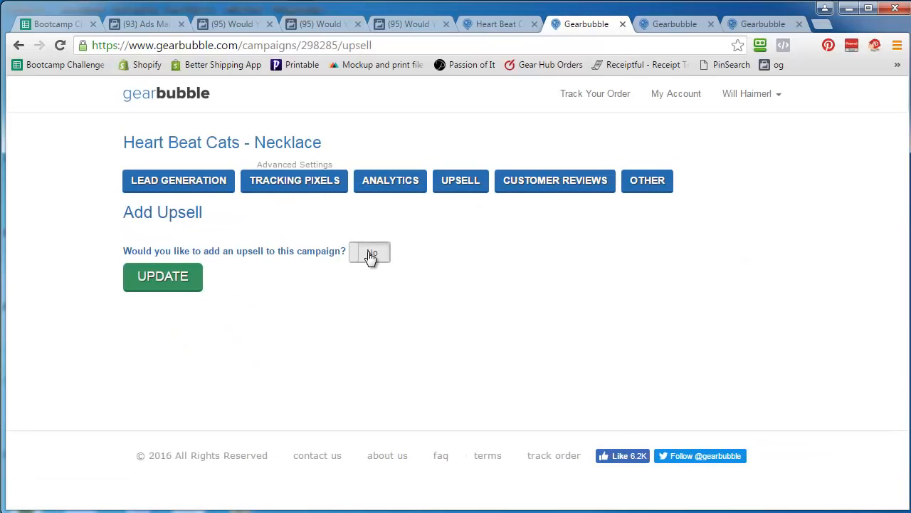
left_click(371, 253)
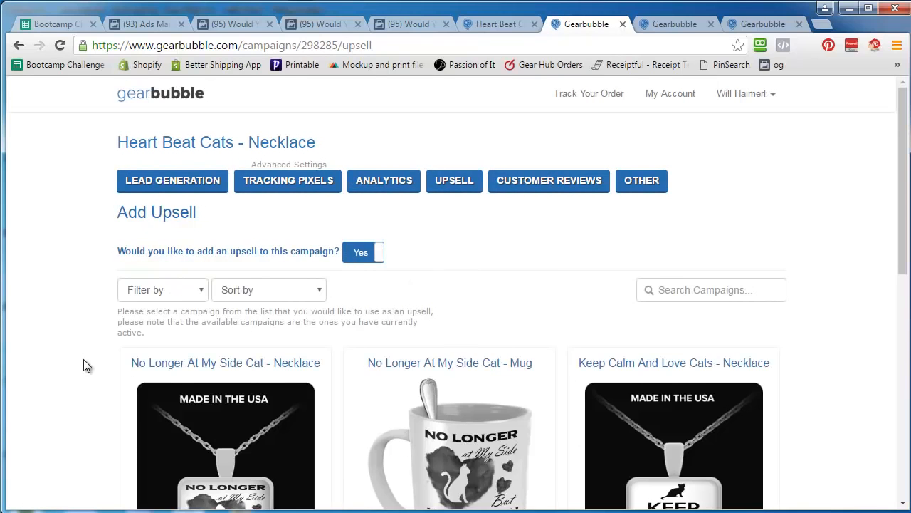
scroll(84, 365, "down", 3)
scroll(83, 360, "down", 3)
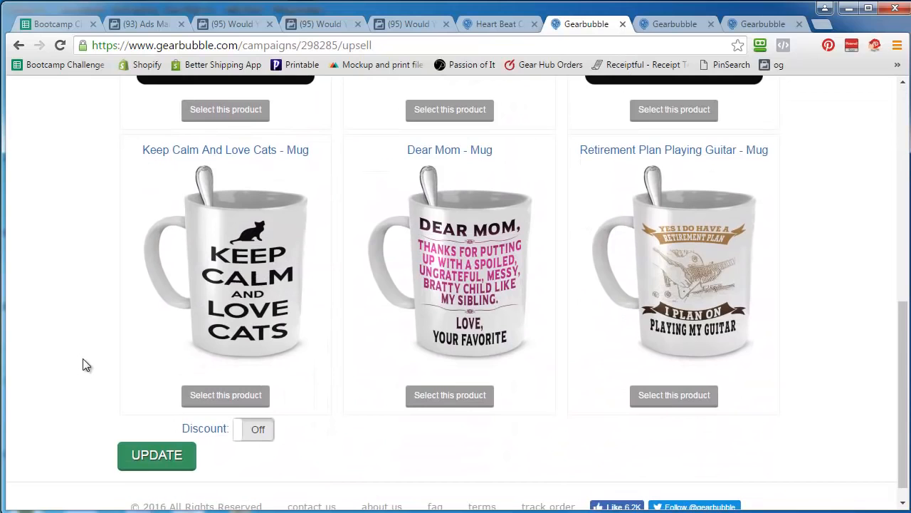
scroll(83, 365, "down", 1)
scroll(83, 364, "up", 5)
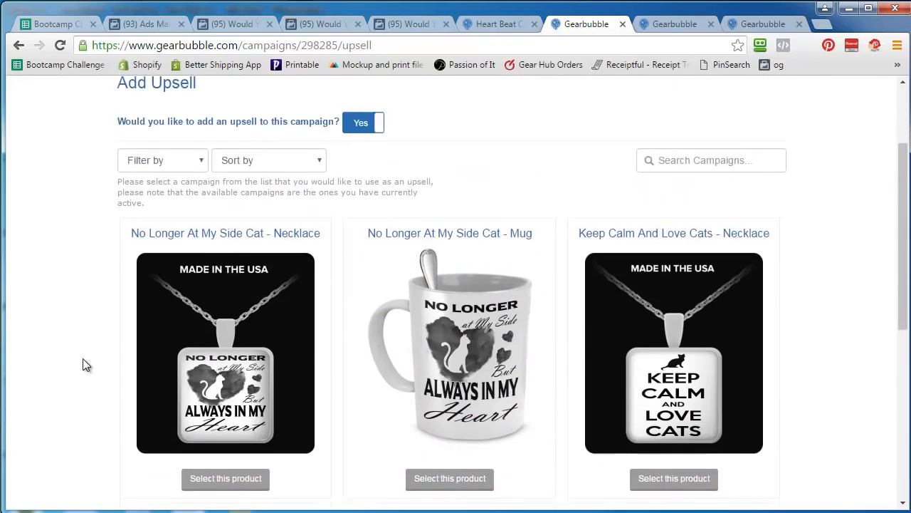
scroll(83, 363, "down", 5)
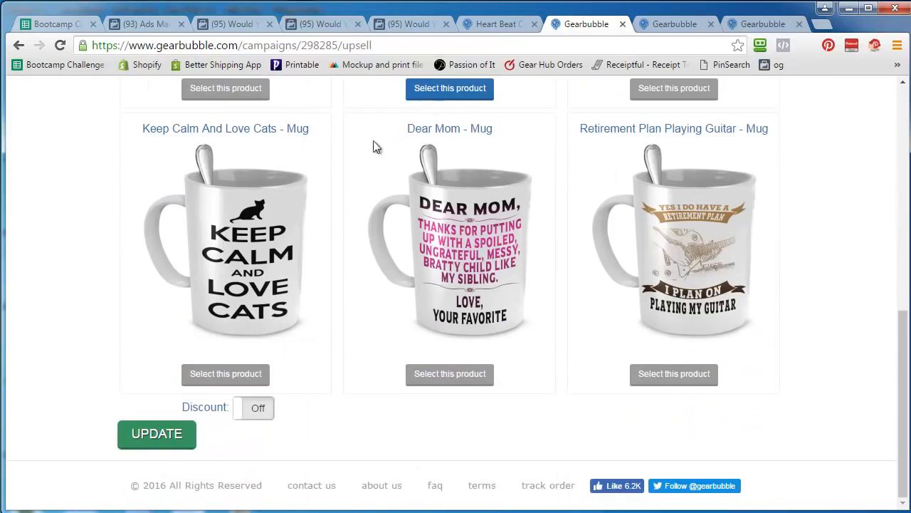
scroll(336, 218, "up", 4)
scroll(334, 214, "up", 3)
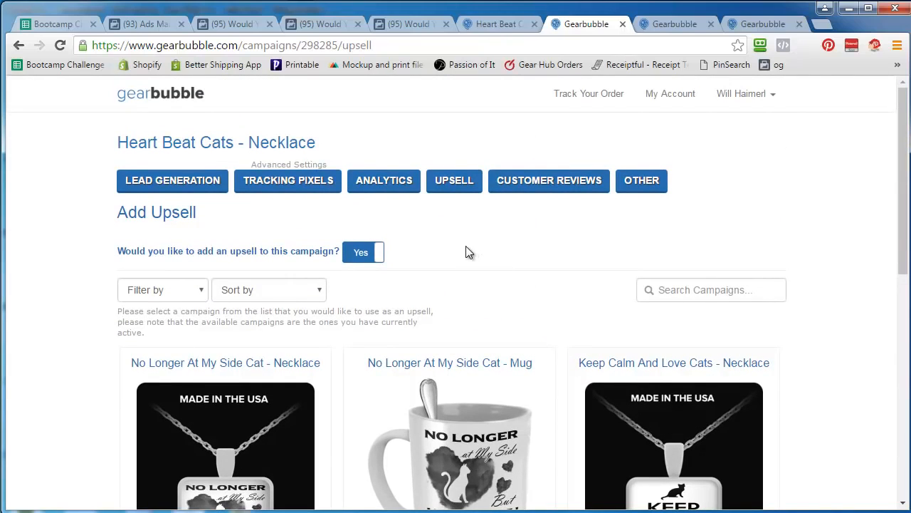
scroll(335, 331, "down", 3)
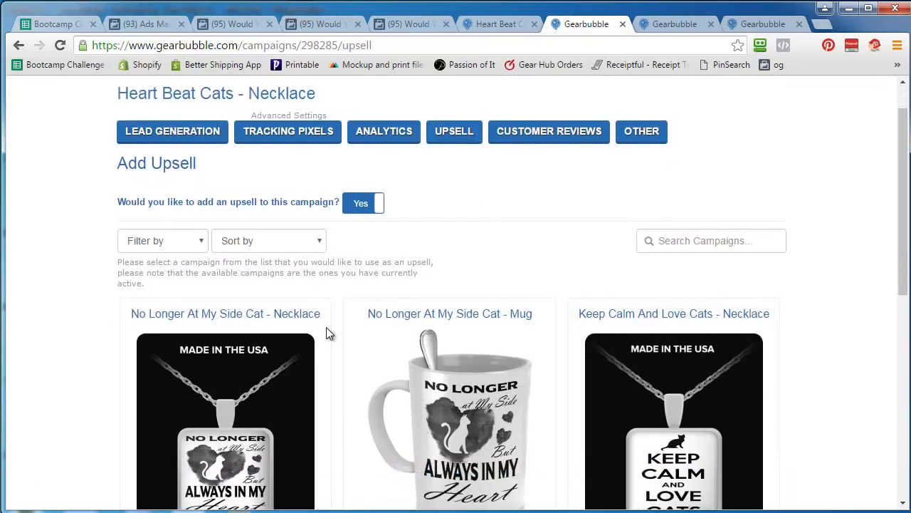
scroll(328, 320, "up", 3)
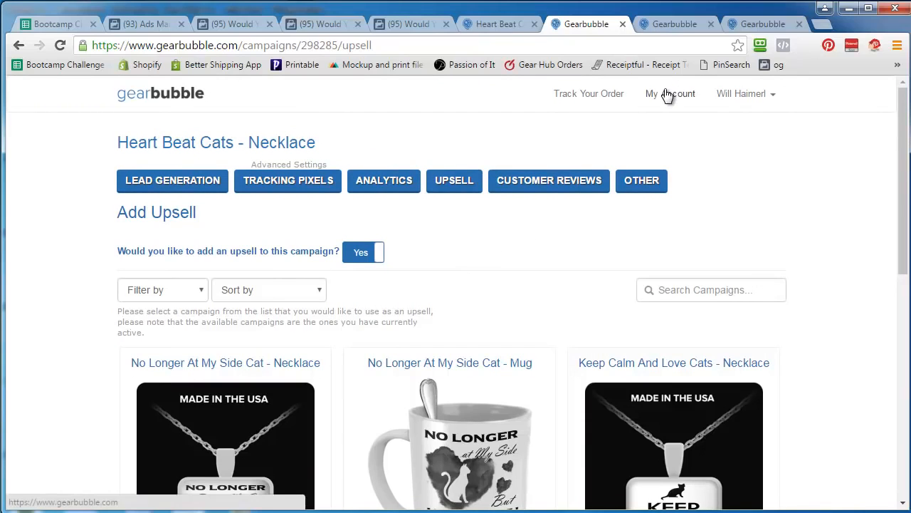
Step: Leave the upsell page and open the account's campaign dashboard
left_click(664, 25)
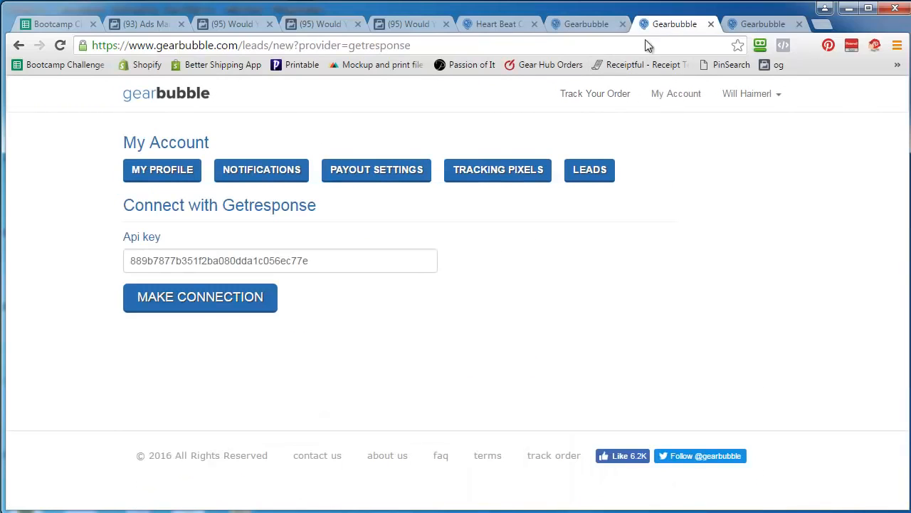
left_click(575, 27)
left_click(506, 23)
left_click(596, 25)
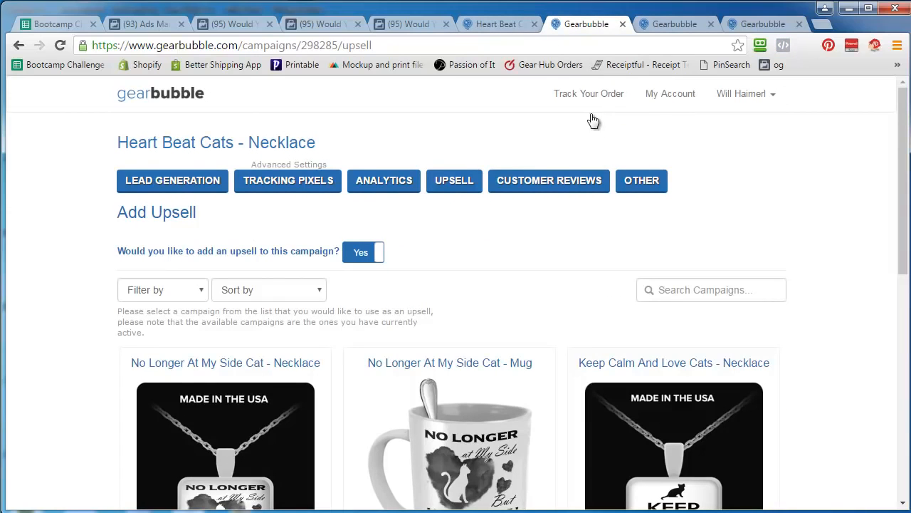
left_click(673, 98)
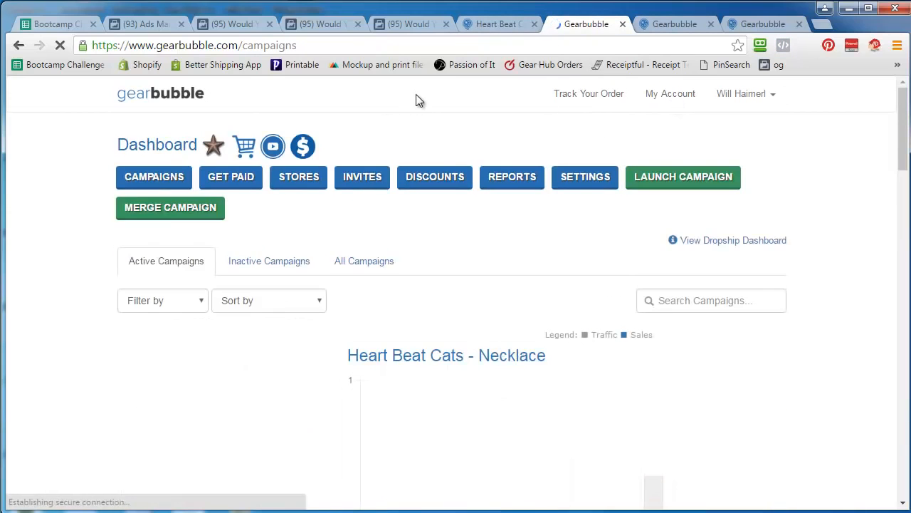
Step: Copy the necklace page's description from "Does Your Heart Beat Like This For Cats?" through "(it also makes a great gift)."
left_click(481, 25)
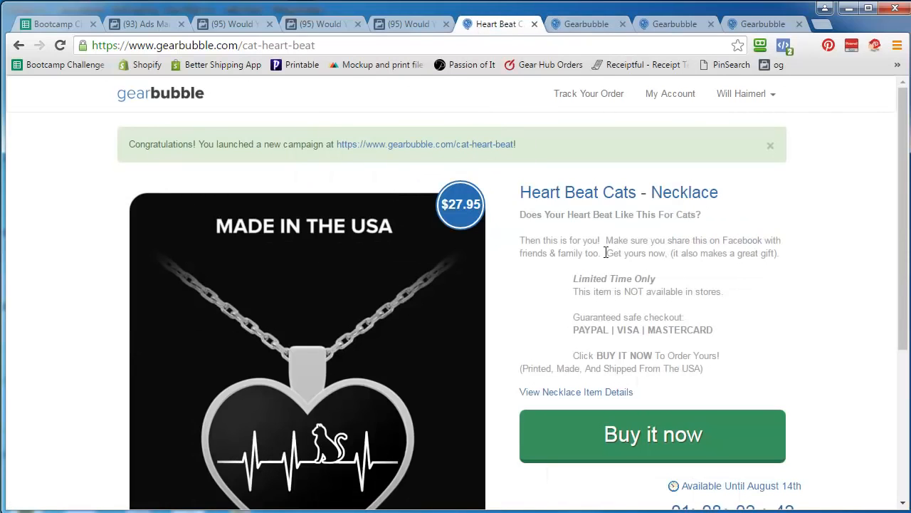
left_click_drag(521, 213, 780, 254)
right_click(778, 256)
left_click(774, 259)
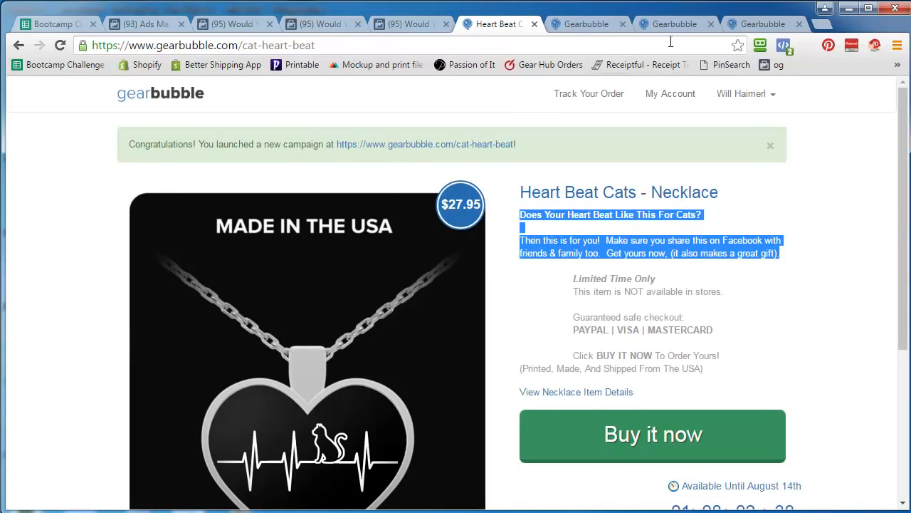
Step: Start a new campaign from the dashboard with the Coffee Mug product and continue to the design stage
left_click(666, 29)
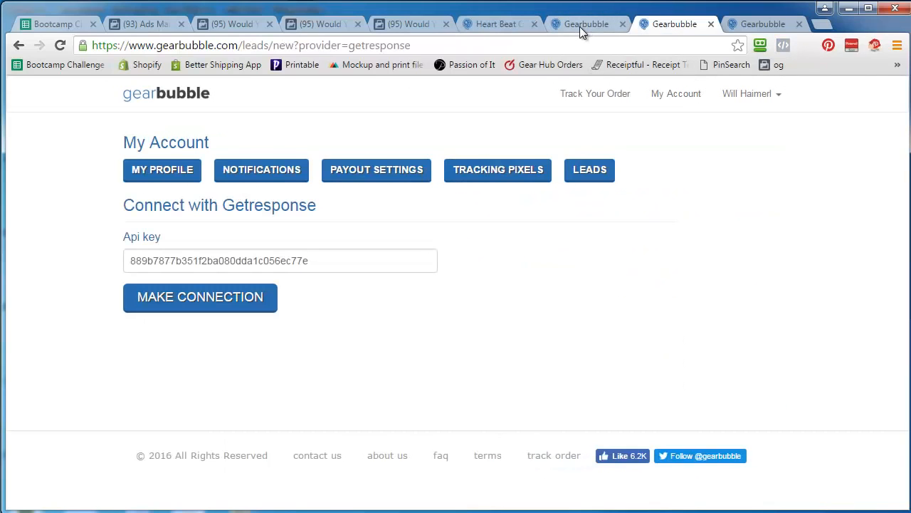
left_click(580, 26)
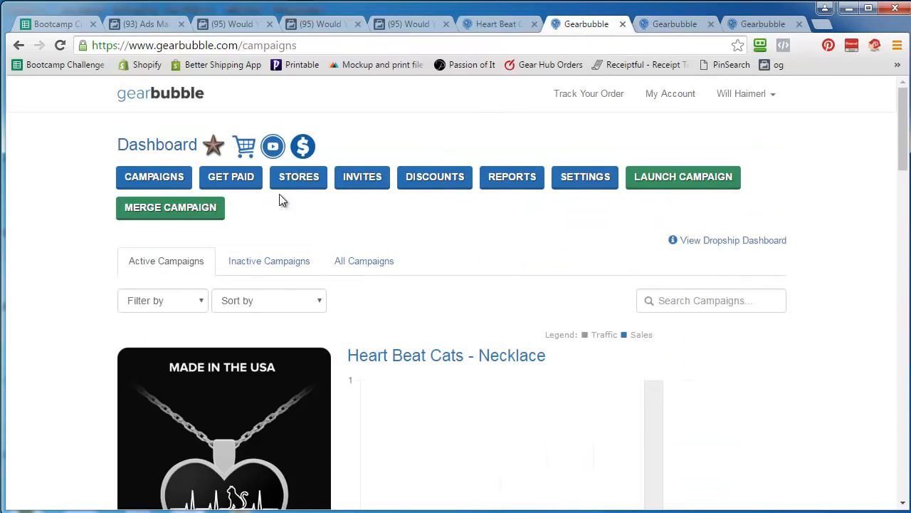
left_click(681, 177)
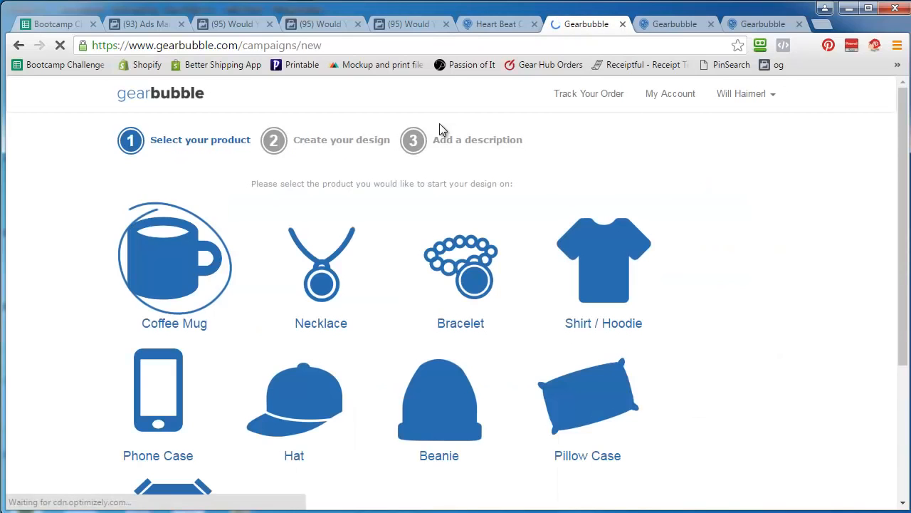
scroll(61, 328, "down", 2)
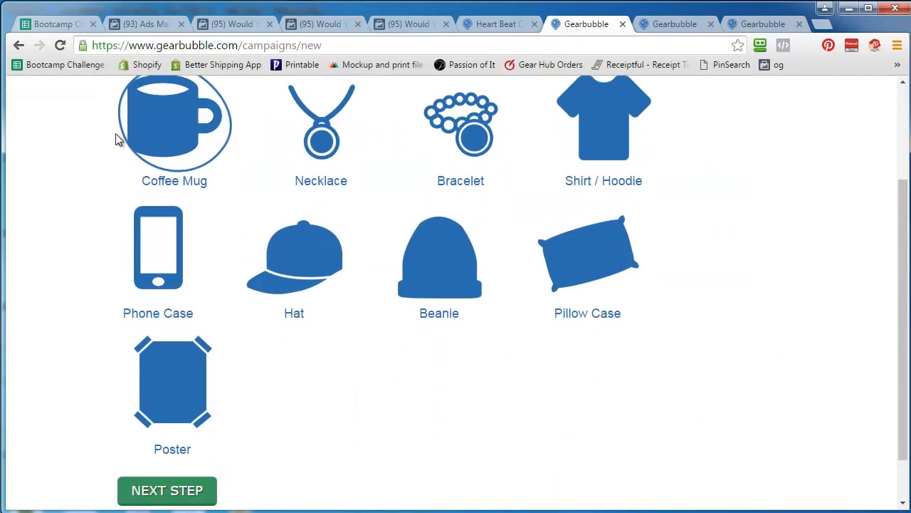
left_click(181, 491)
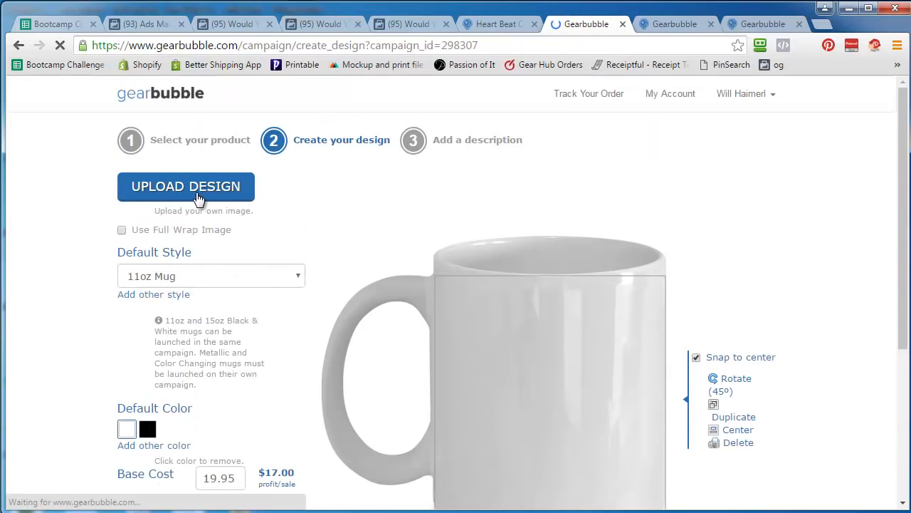
Step: Upload the heart-necklace image as the mug design and enlarge it to span the printable area's full width
left_click(202, 194)
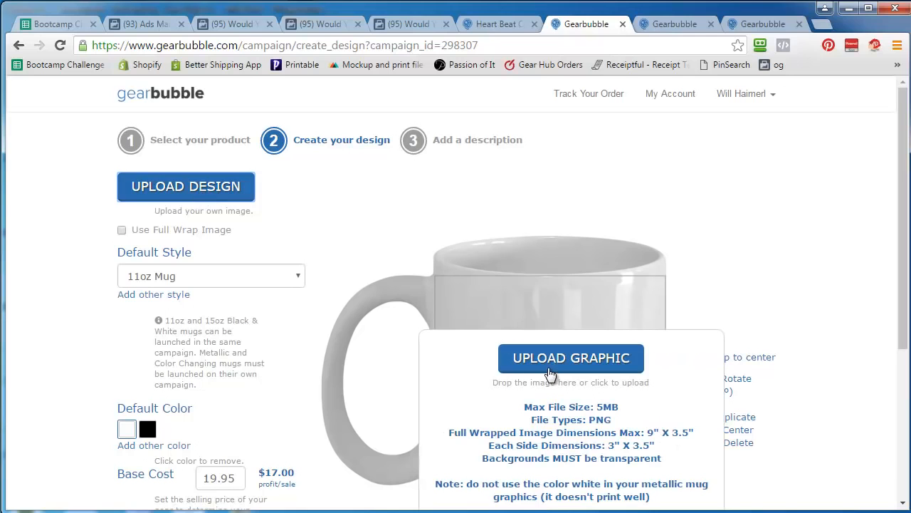
left_click(559, 360)
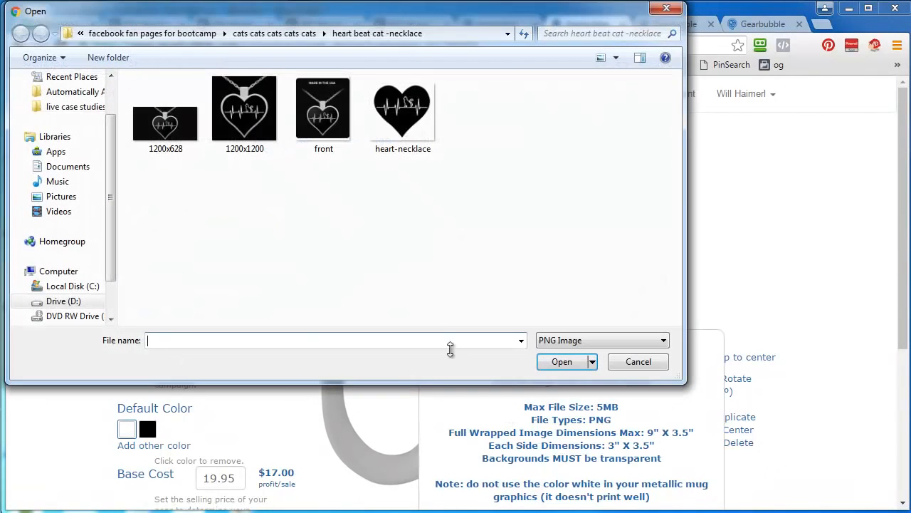
double_click(388, 128)
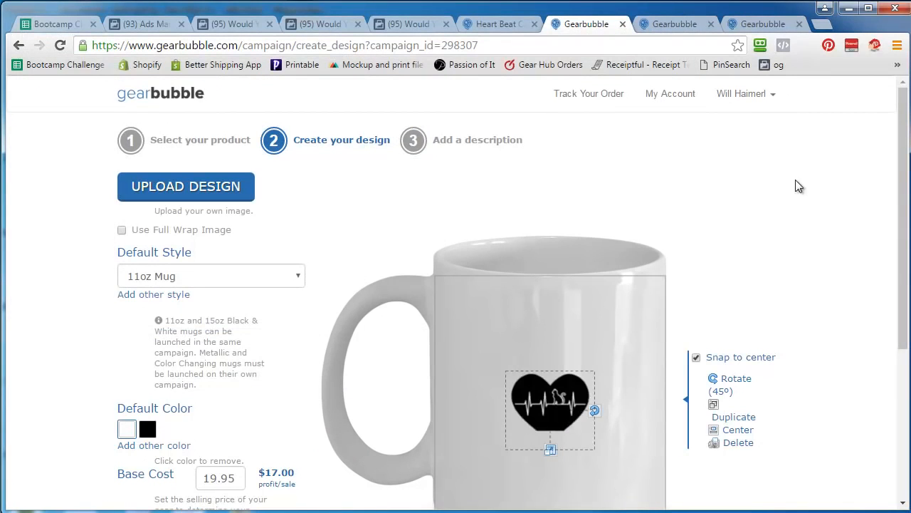
scroll(614, 313, "down", 2)
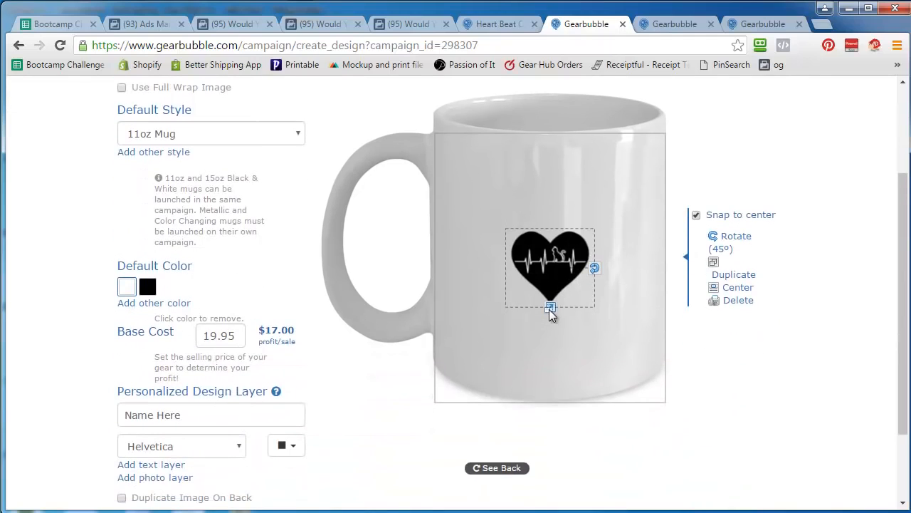
left_click_drag(550, 311, 556, 374)
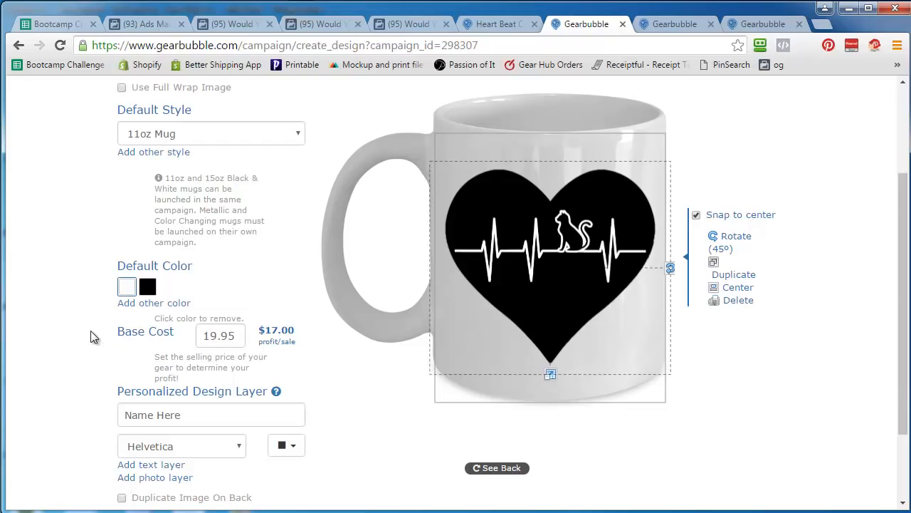
Step: Enable duplicating the heart design on the back of the 11oz mug
scroll(86, 331, "down", 3)
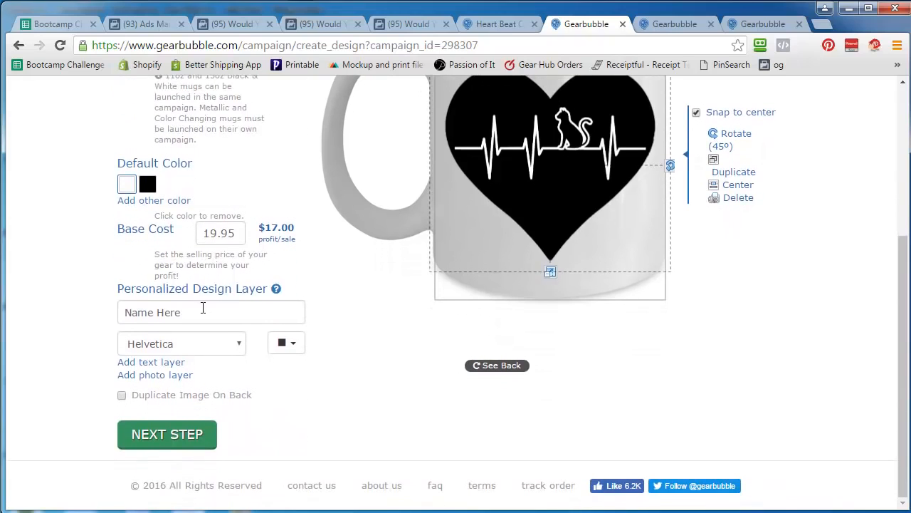
scroll(240, 311, "up", 1)
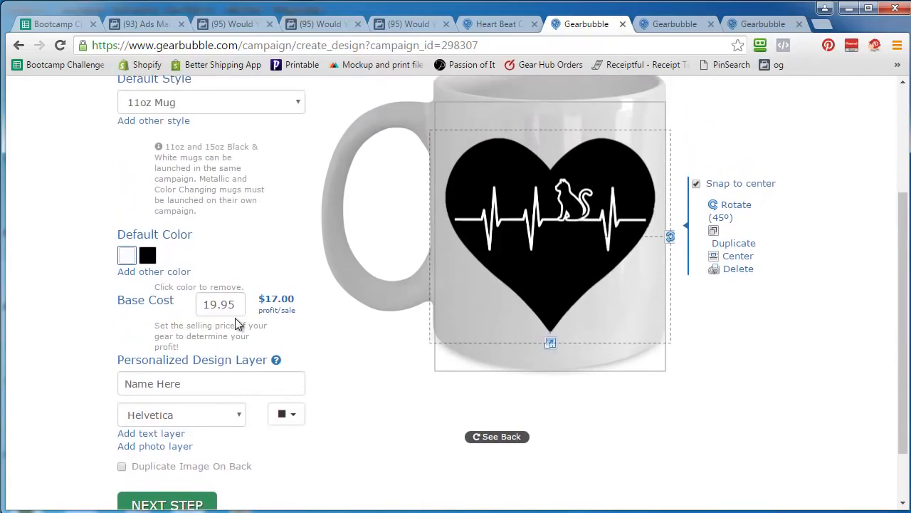
scroll(119, 356, "down", 1)
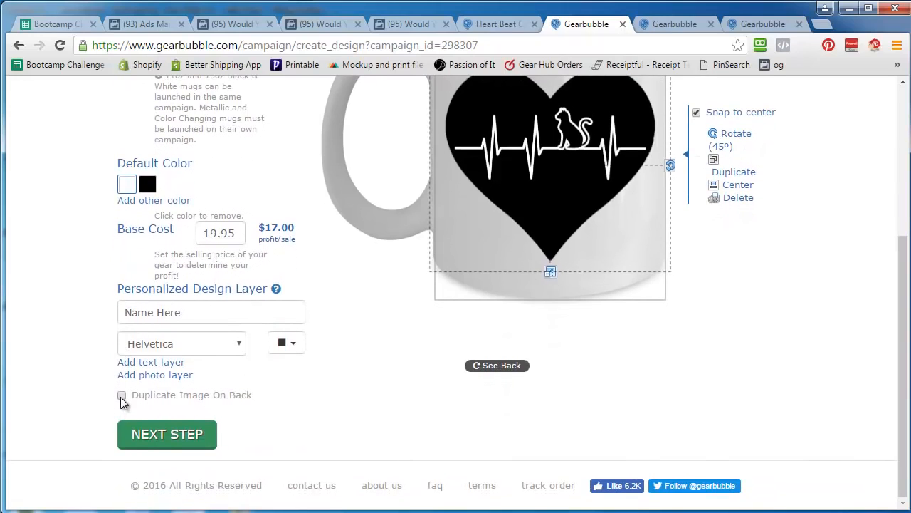
left_click(122, 396)
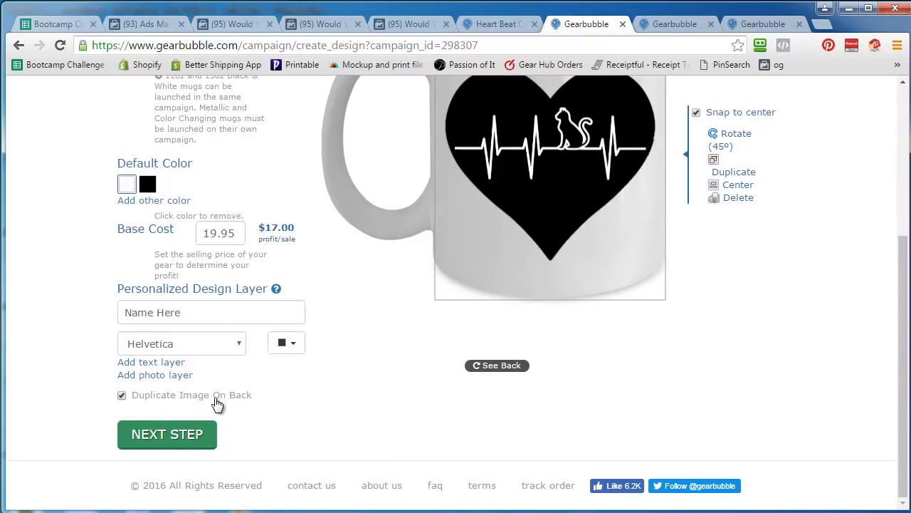
Step: Continue to the description stage and title the campaign "Heart Beat Cats - Mug"
left_click(157, 437)
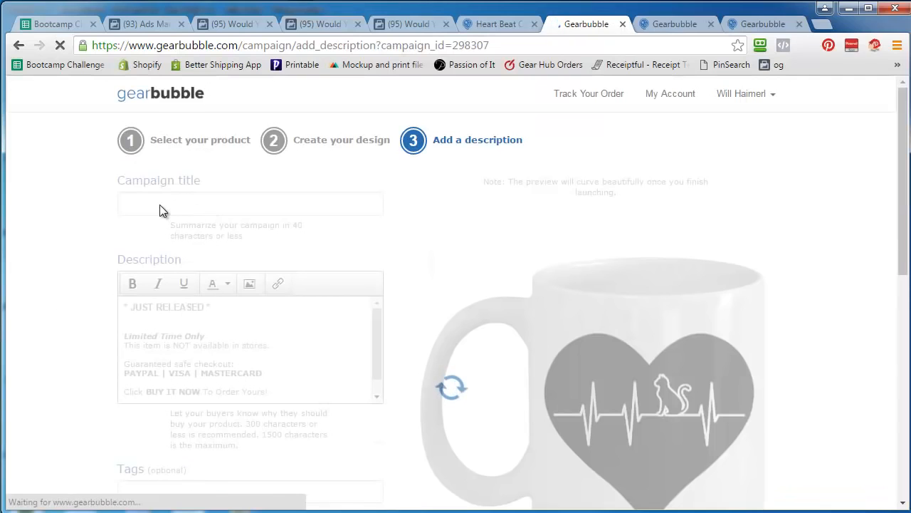
left_click(160, 204)
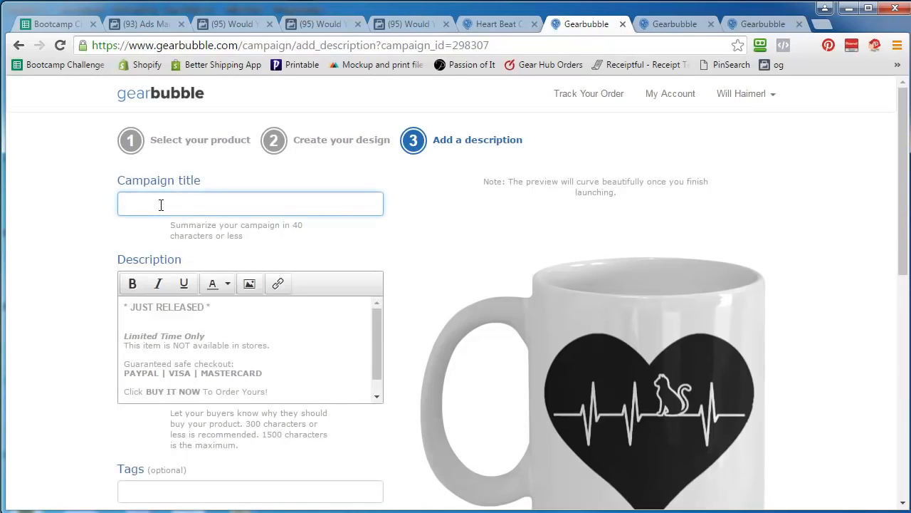
type("Heart Beat")
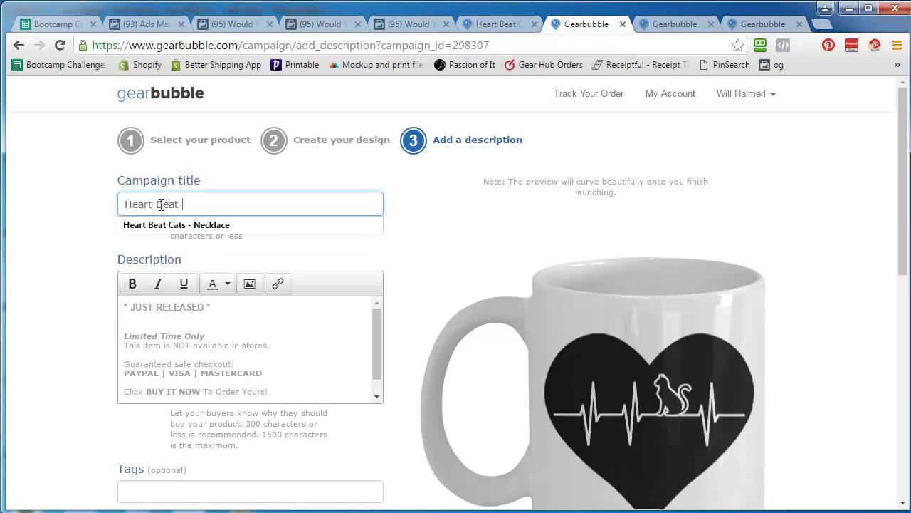
type(" Cats - Mug")
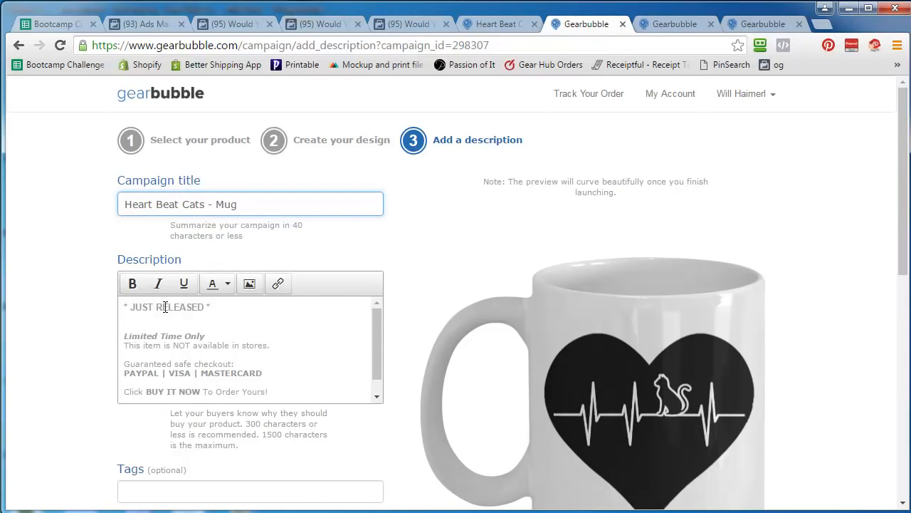
Step: Replace the "* JUST RELEASED *" line in the description with the copied necklace text, followed by a new line
triple_click(173, 309)
right_click(173, 313)
left_click(207, 351)
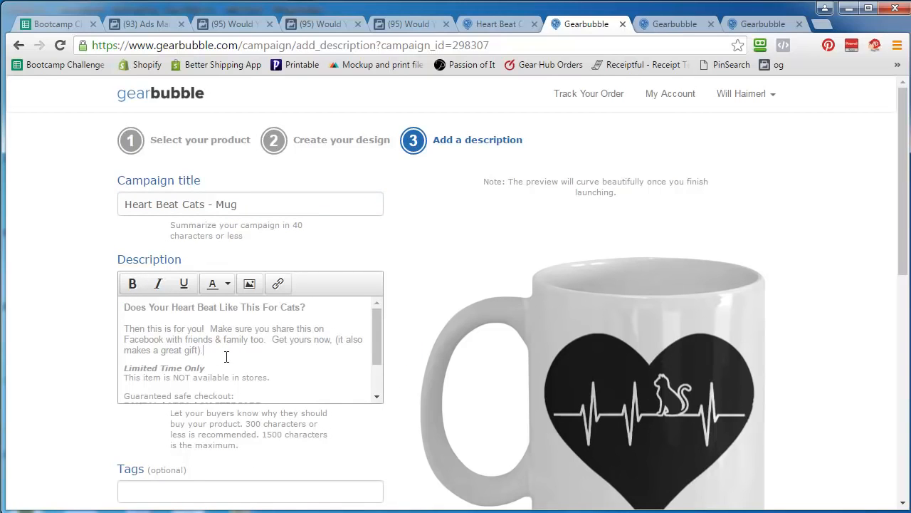
key("Return")
Step: Set the campaign's end time to 10:00PM
scroll(106, 352, "down", 4)
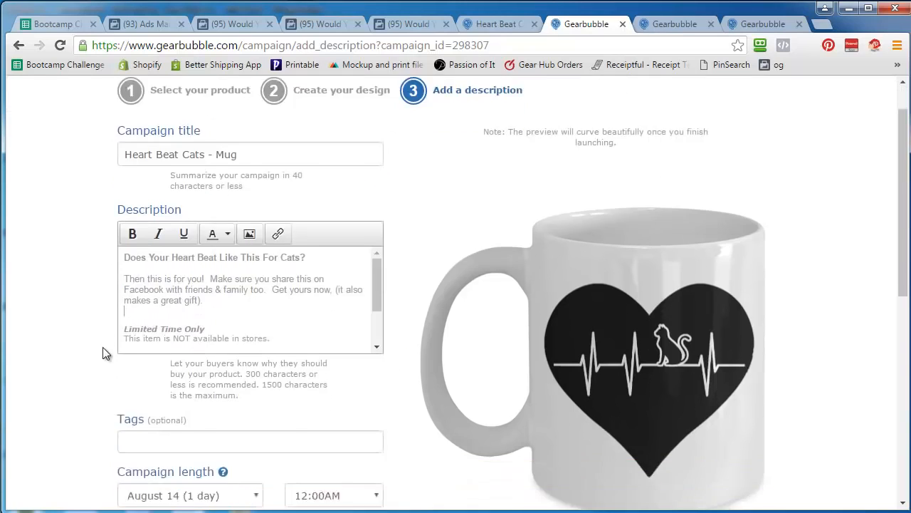
left_click(338, 262)
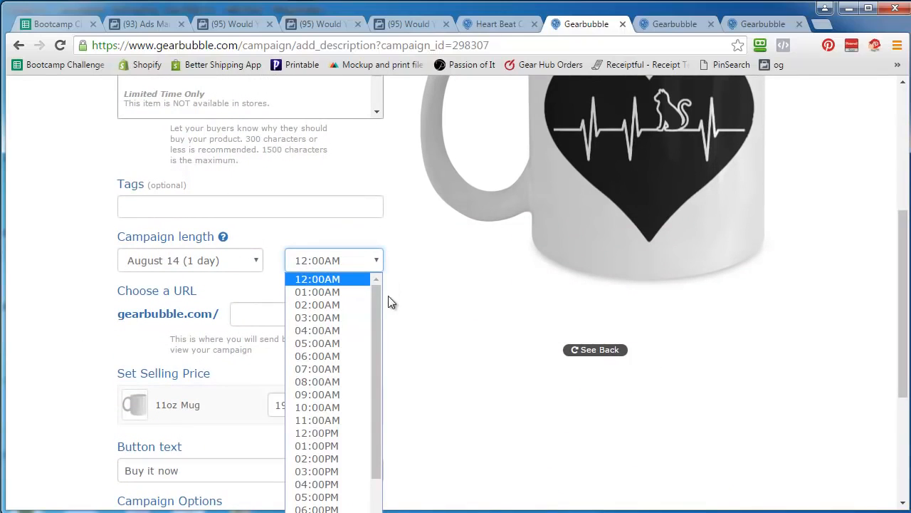
scroll(377, 392, "down", 2)
left_click(324, 508)
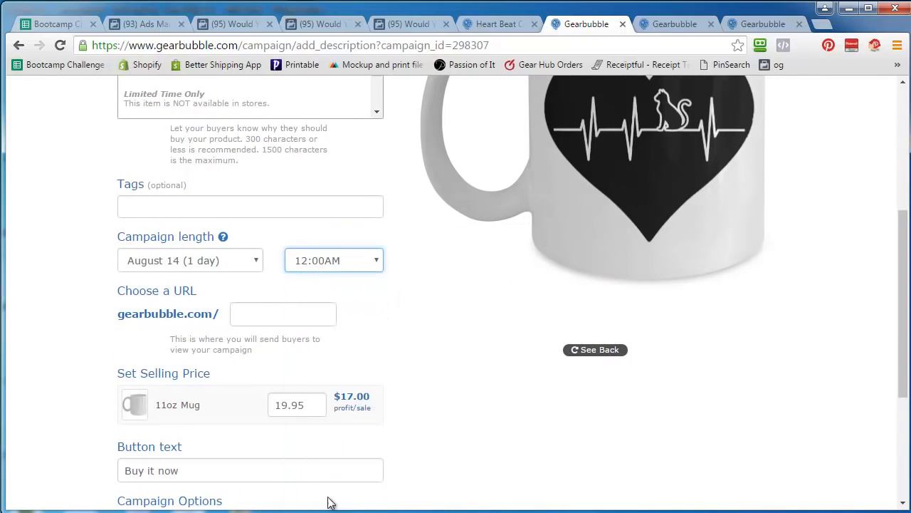
Step: Set the campaign URL to cat-heart-beat-mug, building on the earlier cat-heart-beat entry
left_click(263, 316)
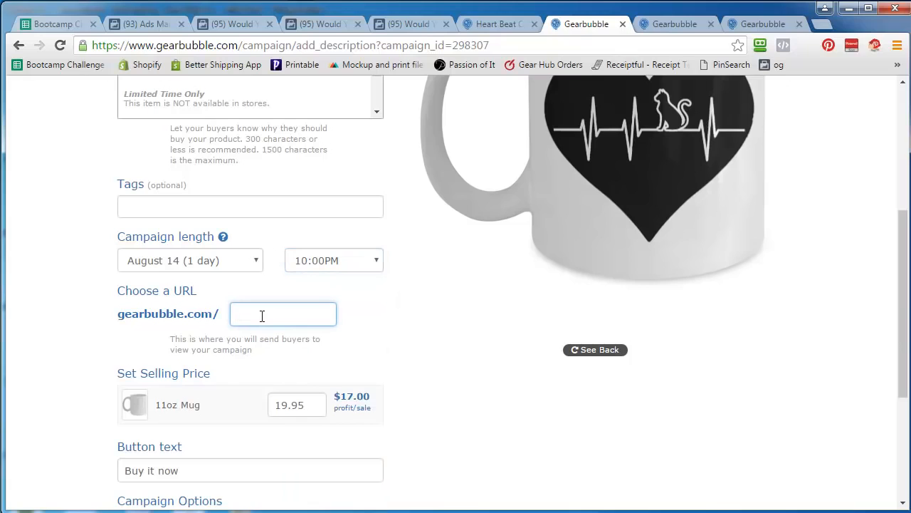
type("cats")
key("BackSpace")
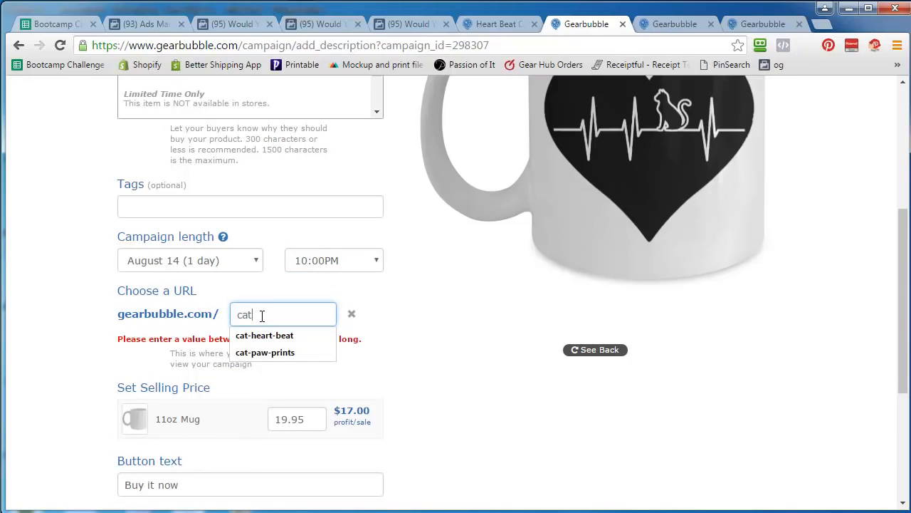
key("Down")
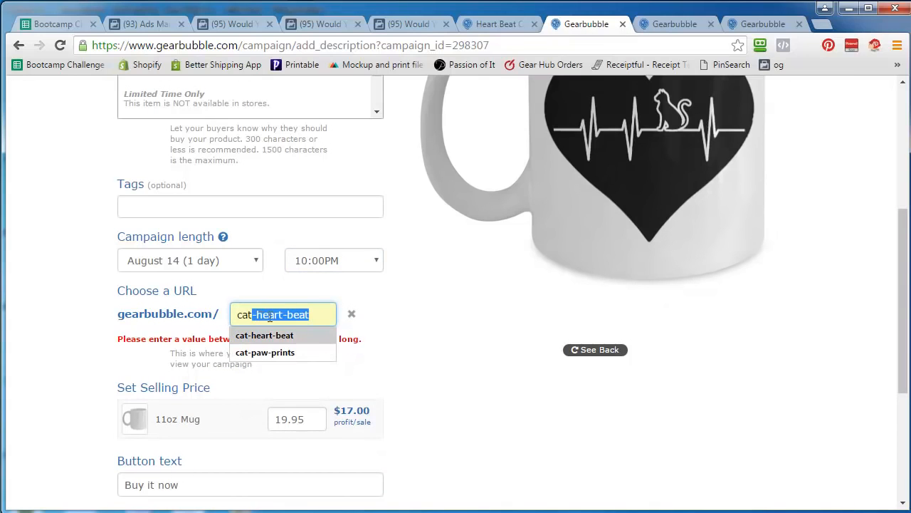
left_click(316, 311)
type("-mug")
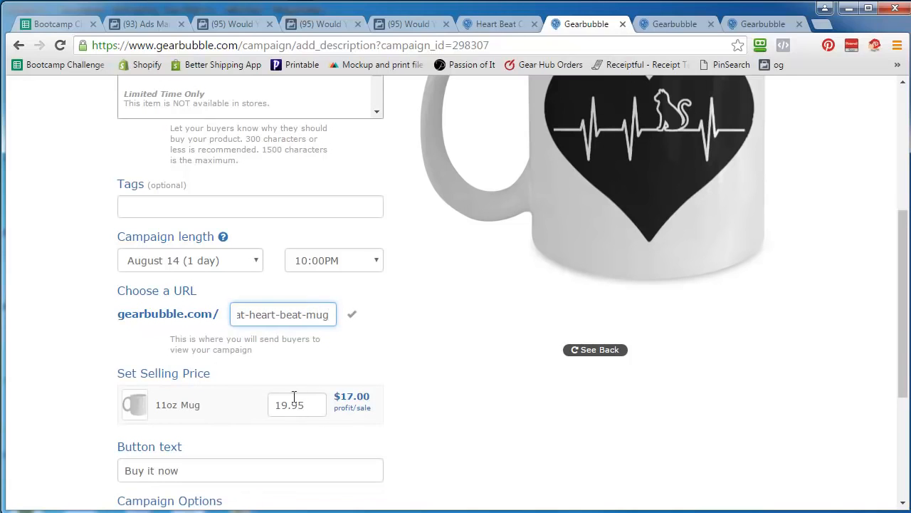
Step: Agree to the terms of service, launch the mug campaign and look over its published page
scroll(50, 363, "down", 2)
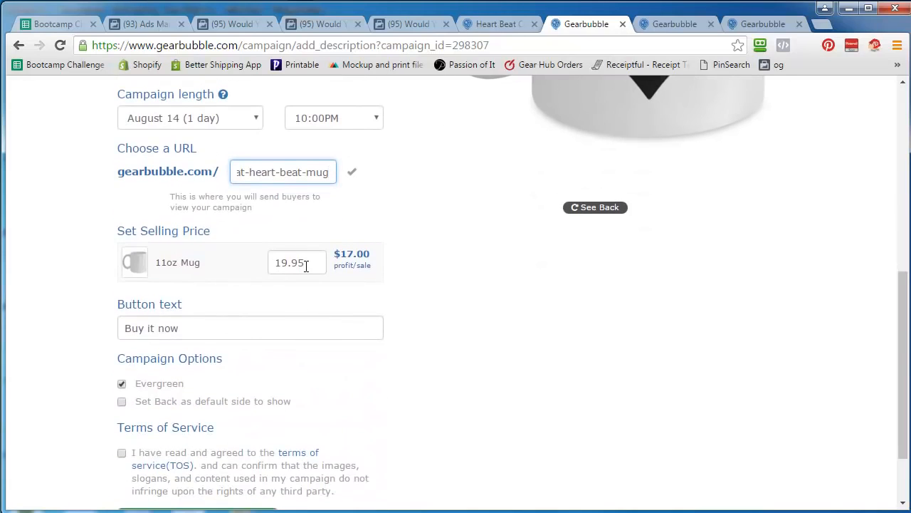
left_click(123, 456)
scroll(86, 425, "down", 2)
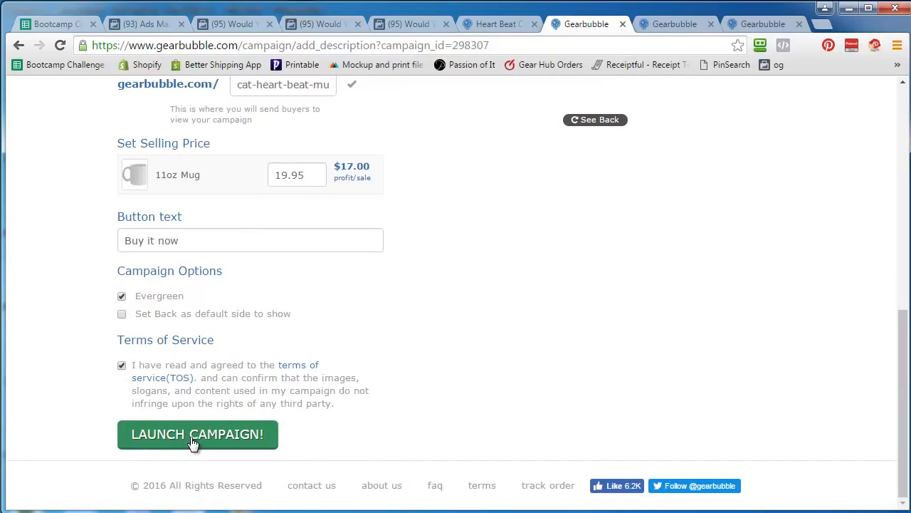
left_click(194, 436)
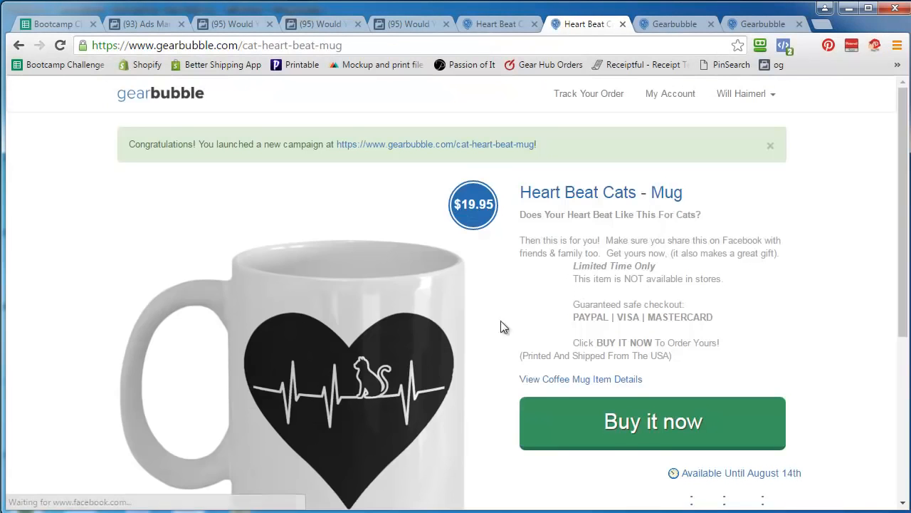
scroll(637, 299, "down", 2)
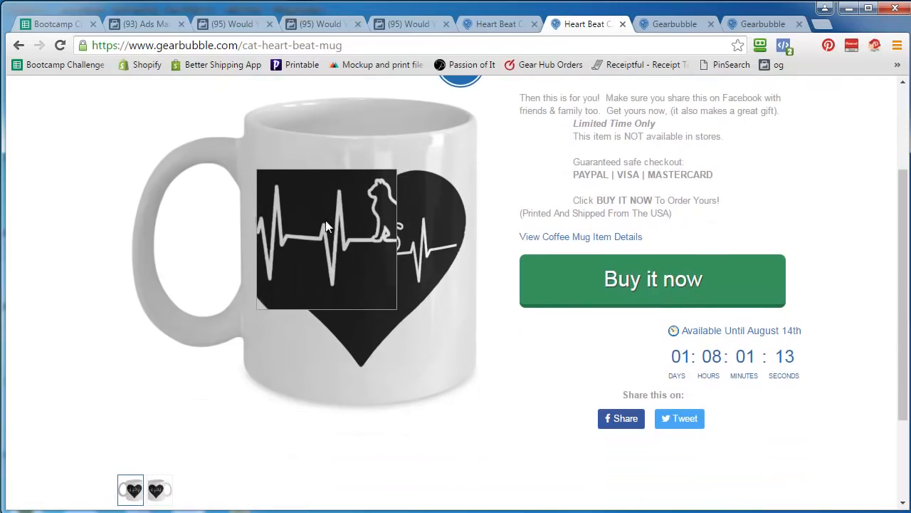
scroll(186, 297, "up", 2)
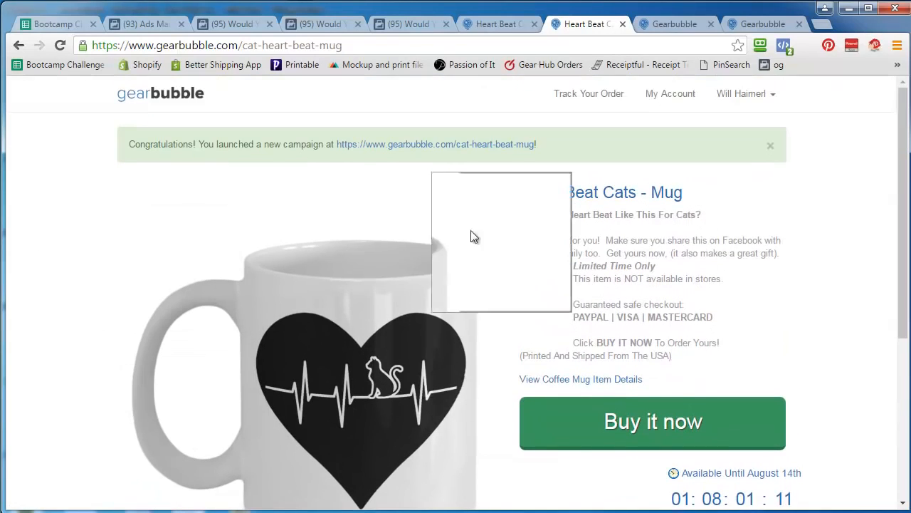
Step: Go to the campaign dashboard and open the upsell settings of the Heart Beat Cats - Necklace campaign
left_click(487, 22)
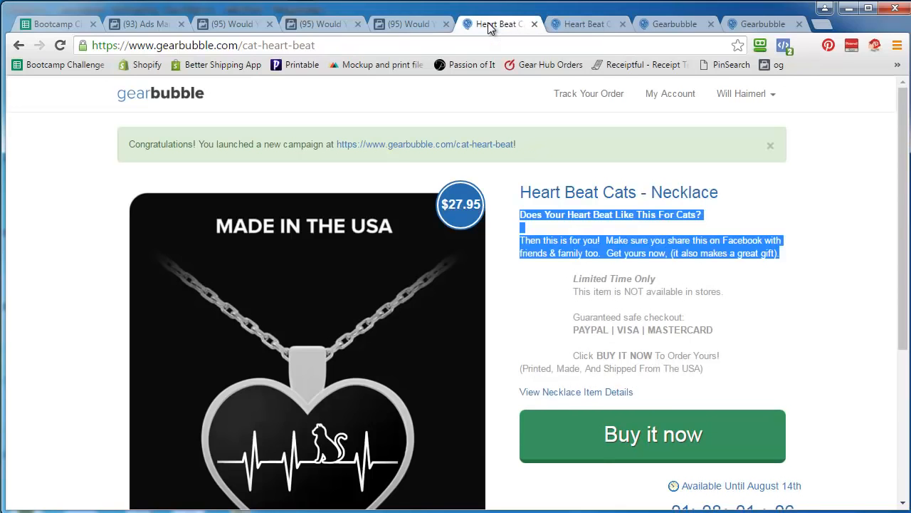
left_click(585, 24)
left_click(681, 24)
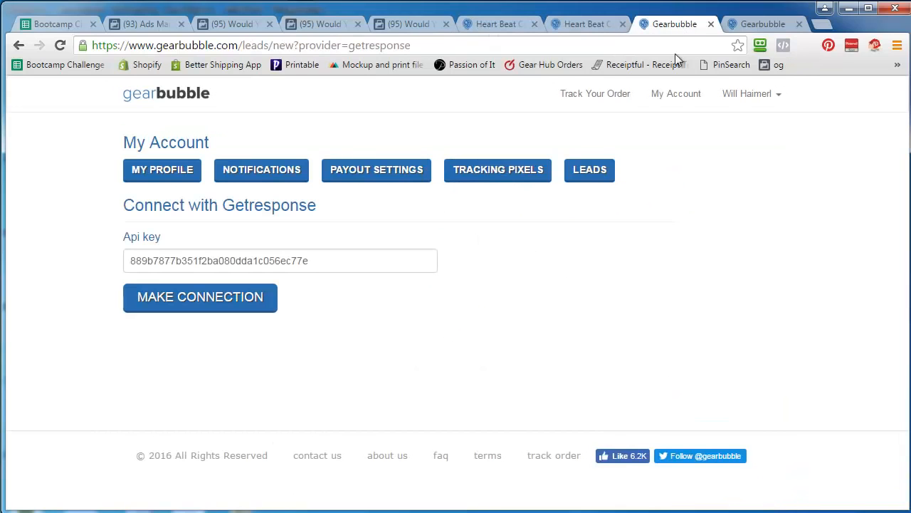
left_click(671, 95)
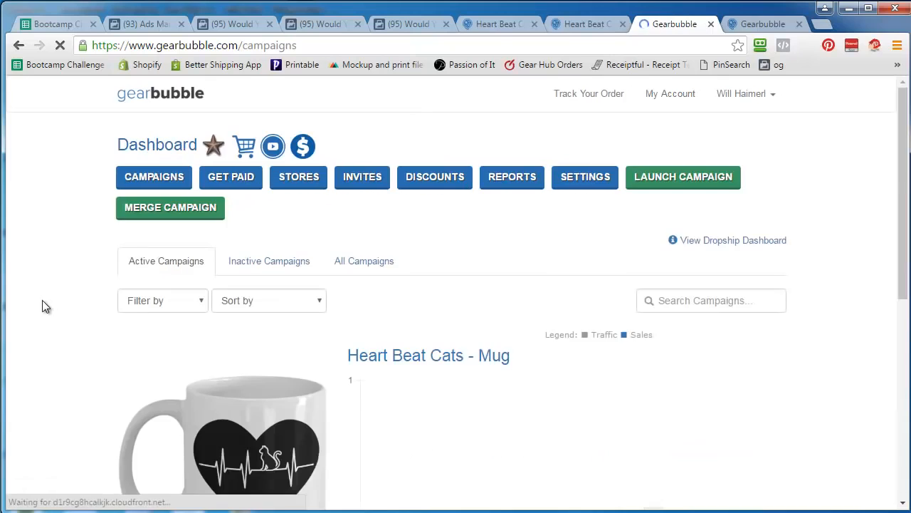
scroll(42, 300, "down", 5)
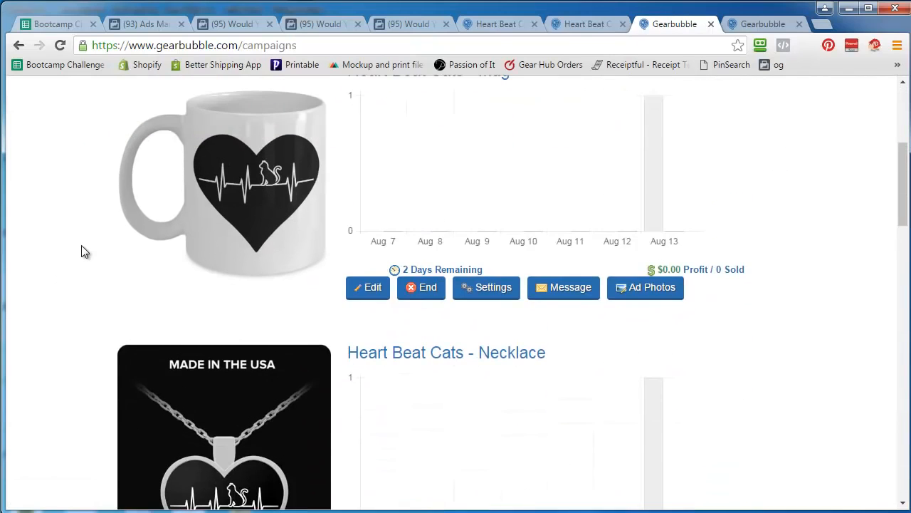
scroll(84, 252, "down", 3)
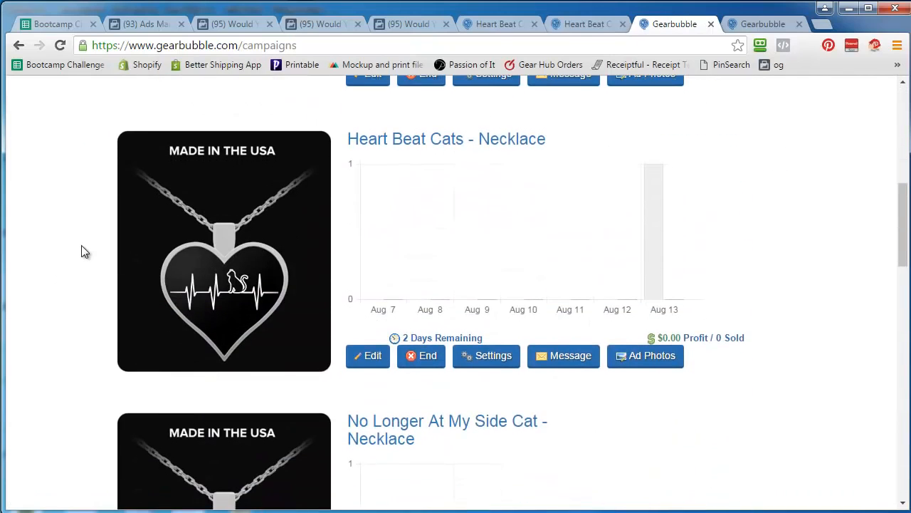
left_click(507, 356)
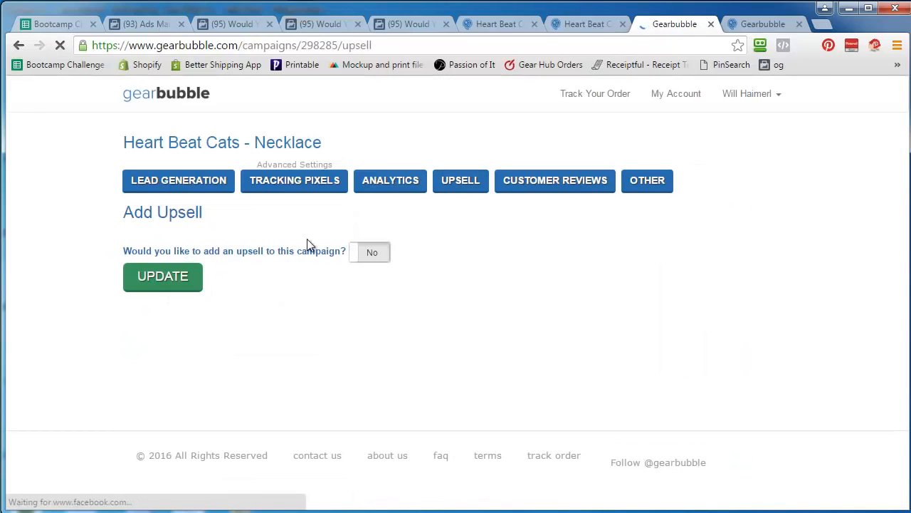
Step: Enable an upsell for the necklace campaign and choose Heart Beat Cats - Mug as the upsell product
left_click(370, 253)
scroll(61, 248, "down", 3)
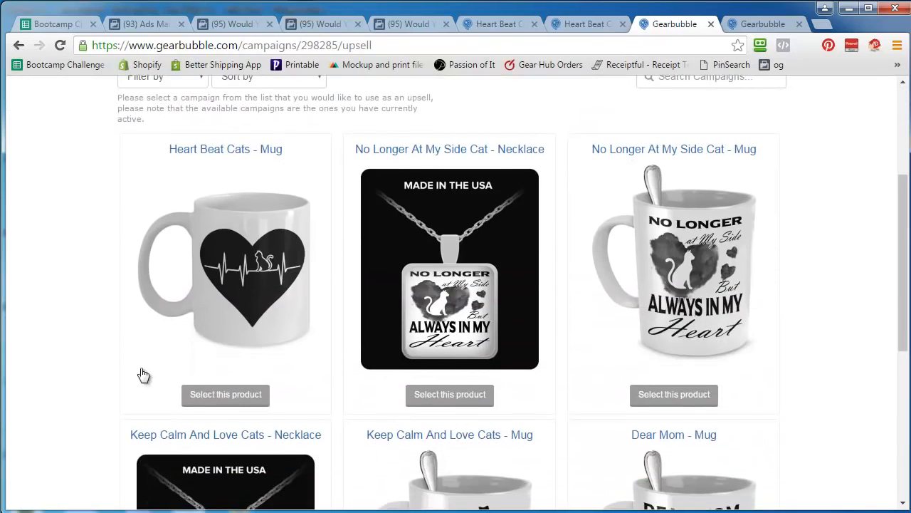
left_click(225, 394)
Step: Turn on the upsell discount and set it to 20%
scroll(62, 307, "down", 5)
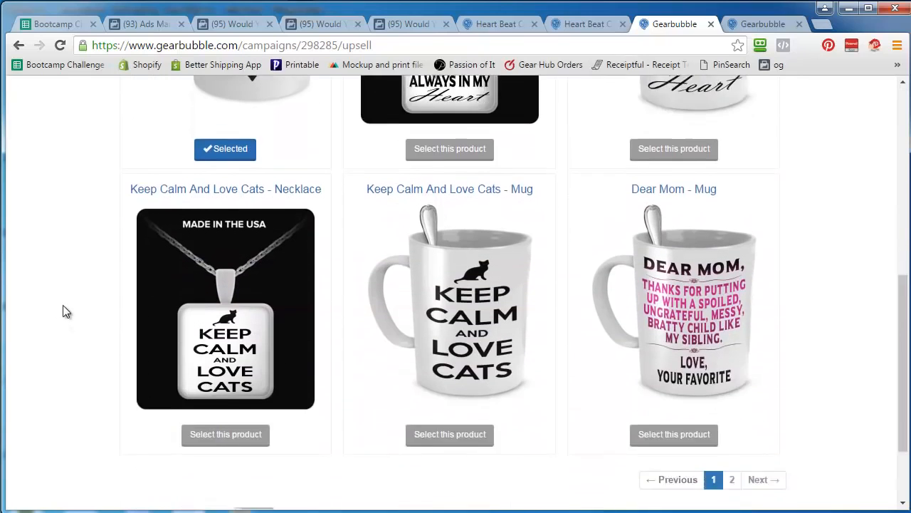
left_click(265, 420)
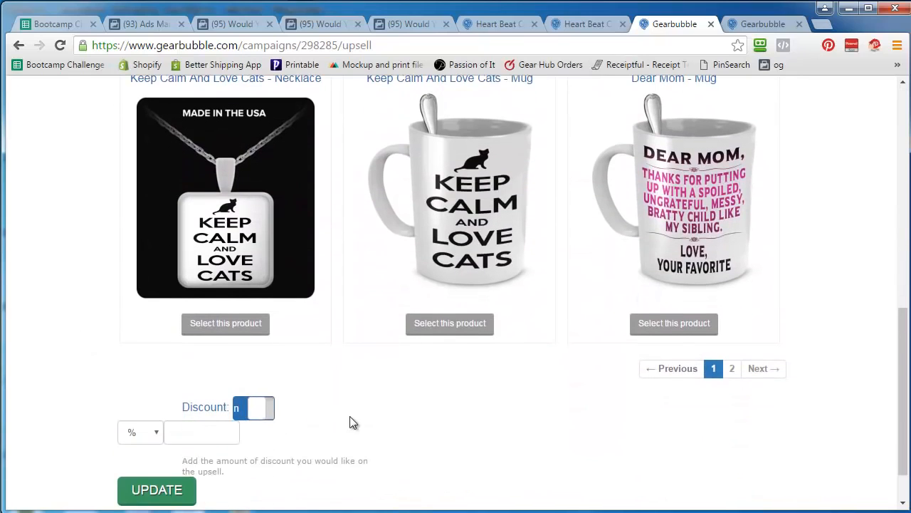
left_click(202, 433)
type("20")
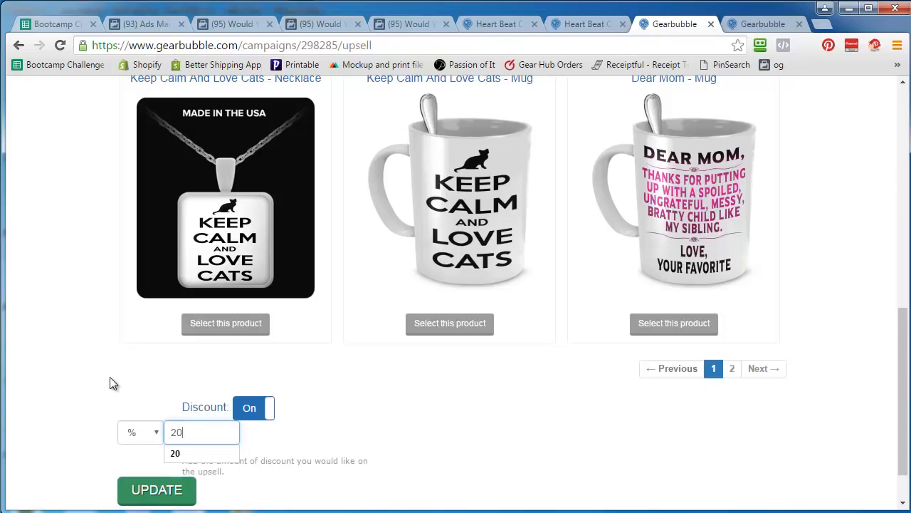
key("Tab")
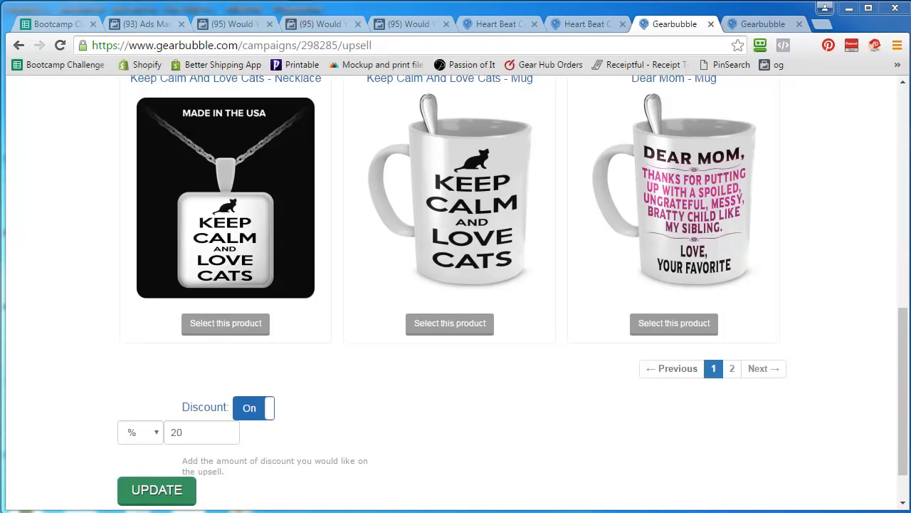
Step: In Calculator, work out 20% of 19.95 and subtract 3.99 from 19.95 to get the discounted mug price
left_click_drag(837, 135, 326, 152)
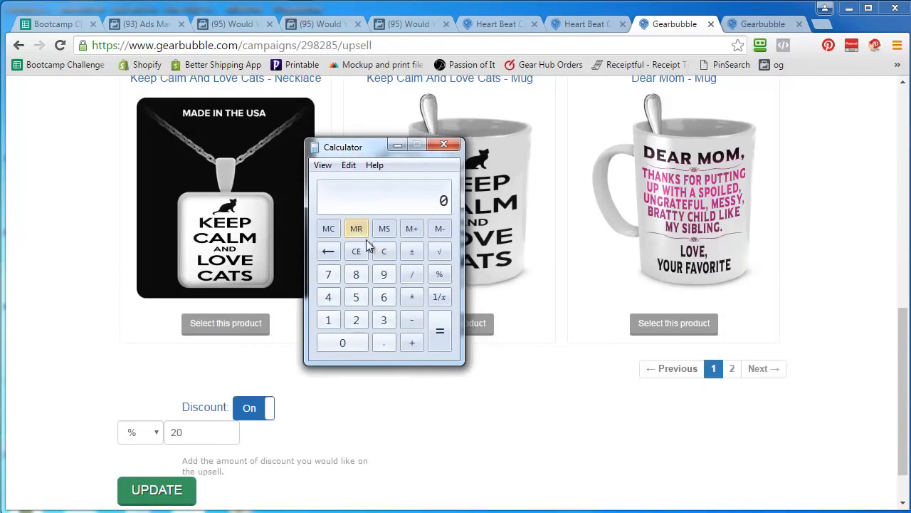
type("19.")
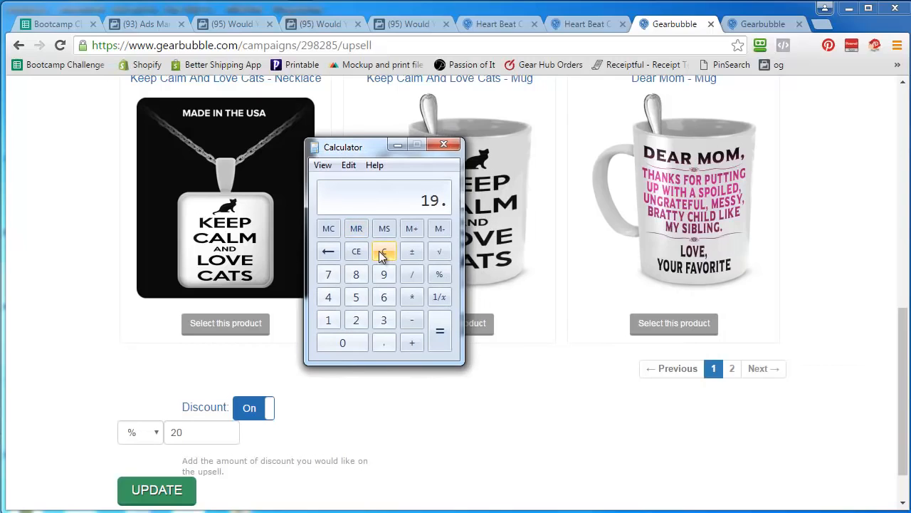
type("95*.2")
key("Return")
left_click(381, 255)
type("19.95-3.99")
key("Return")
Step: Calculate 25% of 19.95 as an alternative mug discount
left_click(382, 255)
type("19.95*.25")
key("Return")
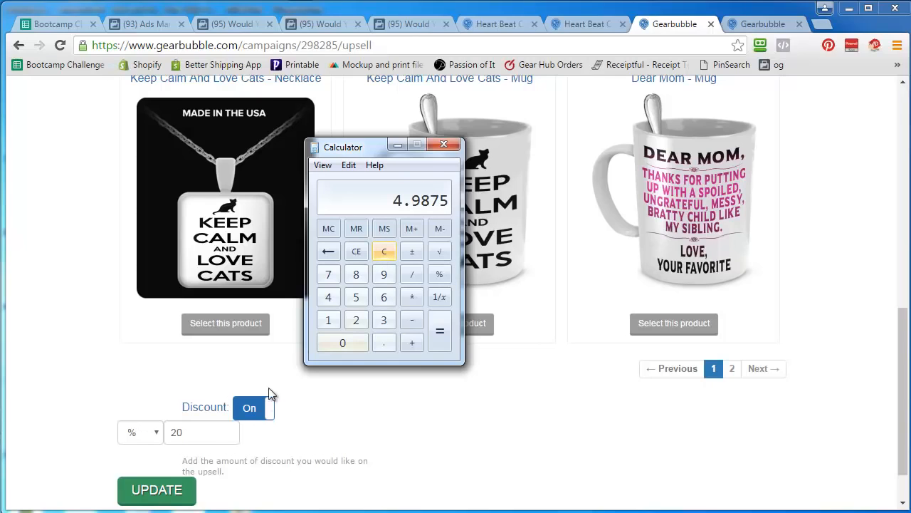
Step: Change the upsell discount to 25%
double_click(178, 432)
type("25")
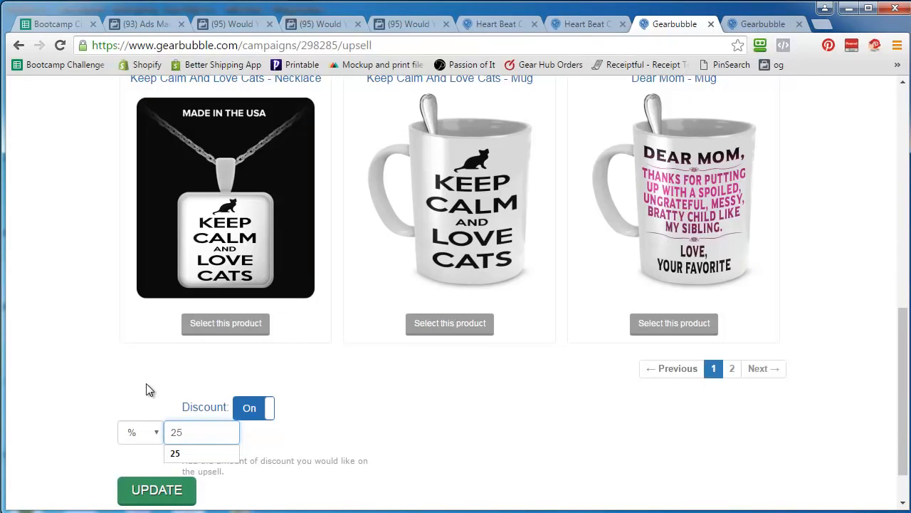
left_click(158, 395)
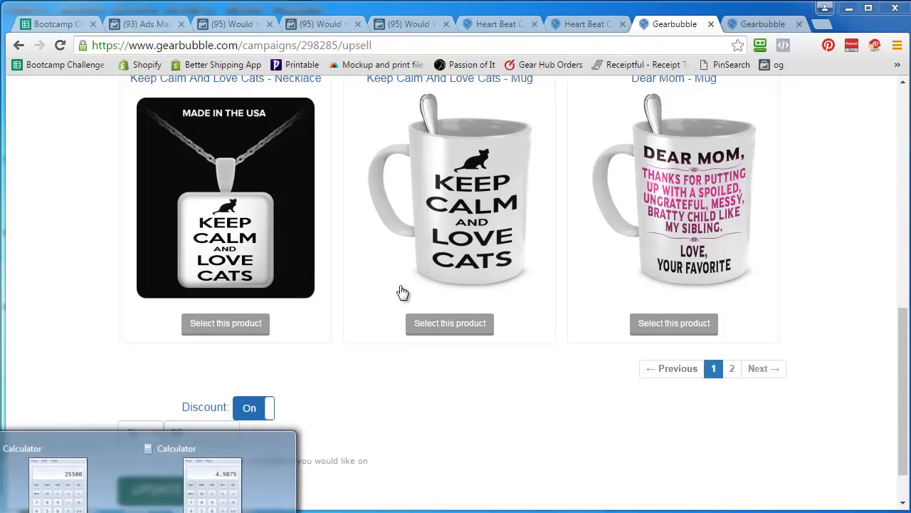
Step: Return to Calculator and subtract 4.98 from 19.95 to check the mug price with the 25% discount
left_click(212, 473)
left_click(386, 254)
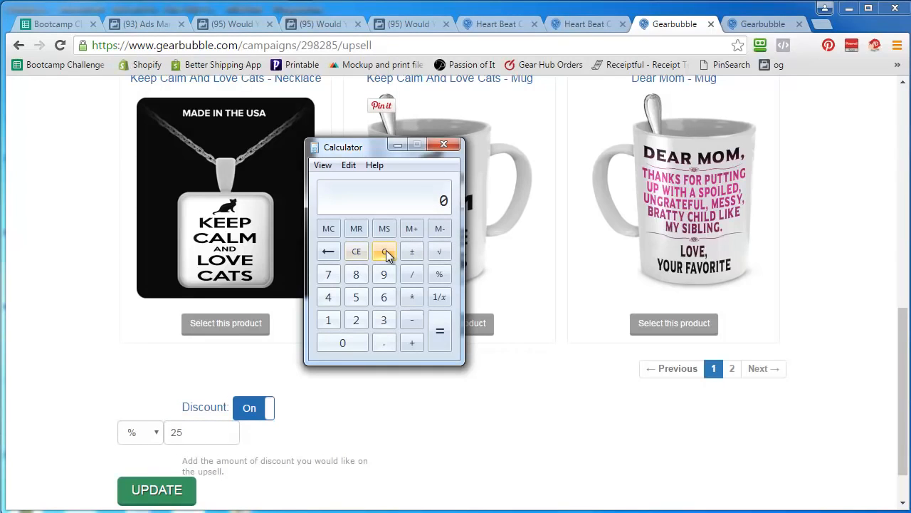
type("19.395")
key("BackSpace")
key("BackSpace")
key("BackSpace")
type("95")
key("minus")
type("4.95")
key("BackSpace")
type("8")
key("Return")
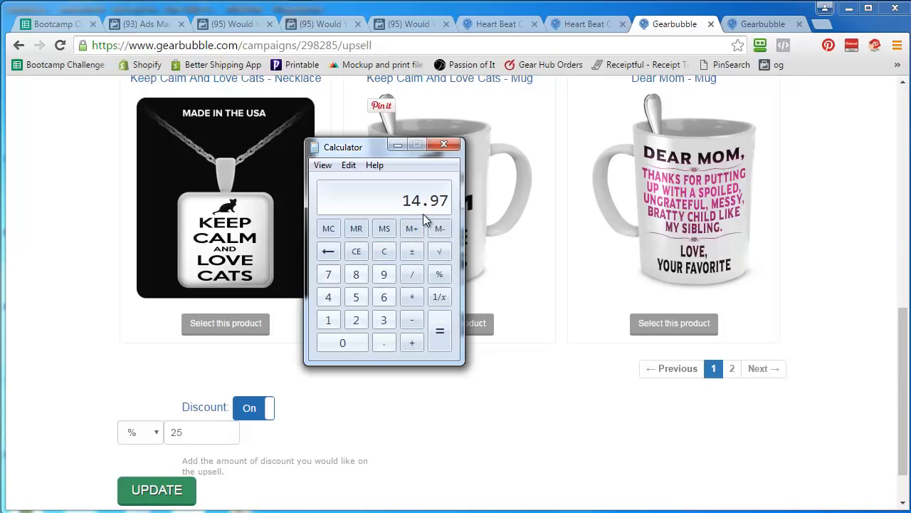
Step: Clear and close Calculator, and save the necklace campaign's upsell with the 25% discount
left_click(384, 254)
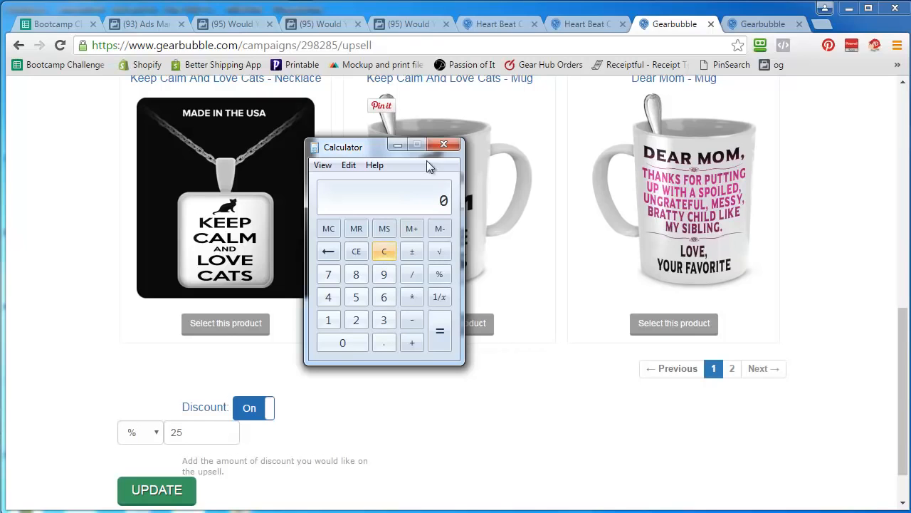
left_click(444, 144)
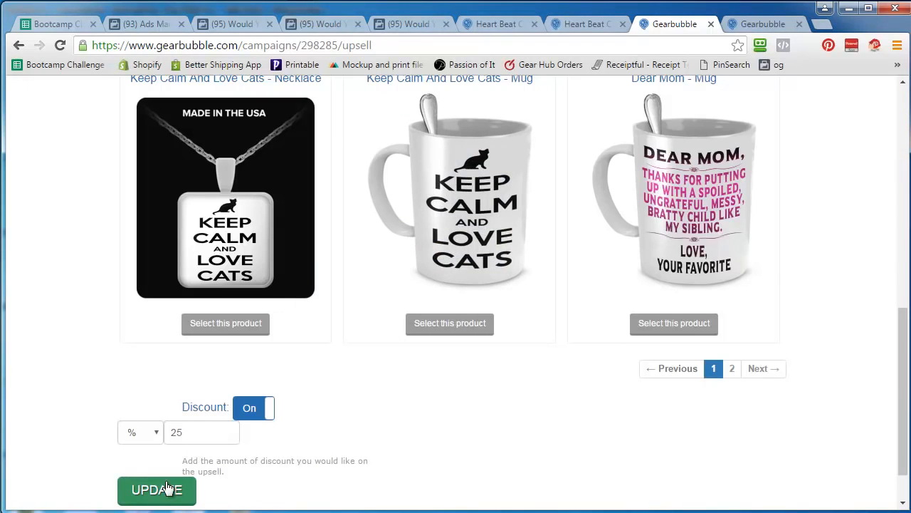
scroll(49, 297, "up", 2)
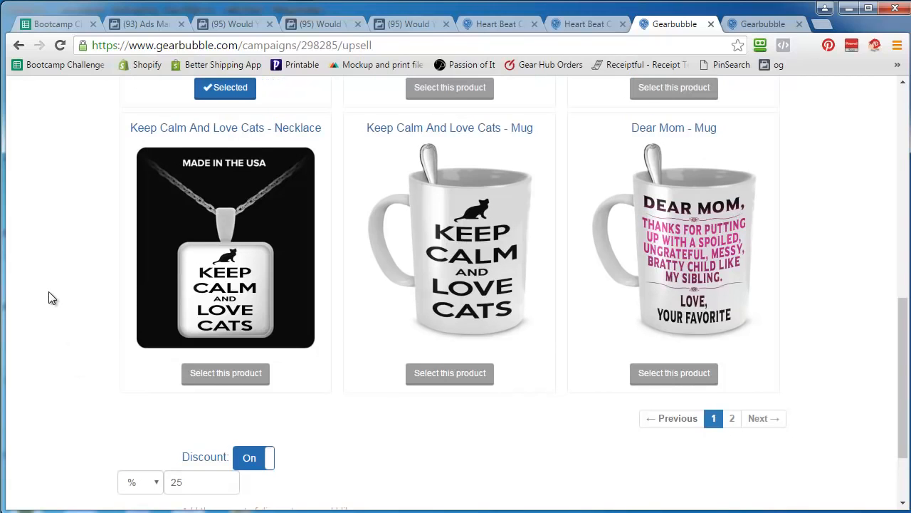
Step: Review the upsell selection for the necklace campaign, return to its Heart Beat Cats sales page and deselect the highlighted description
scroll(49, 294, "up", 8)
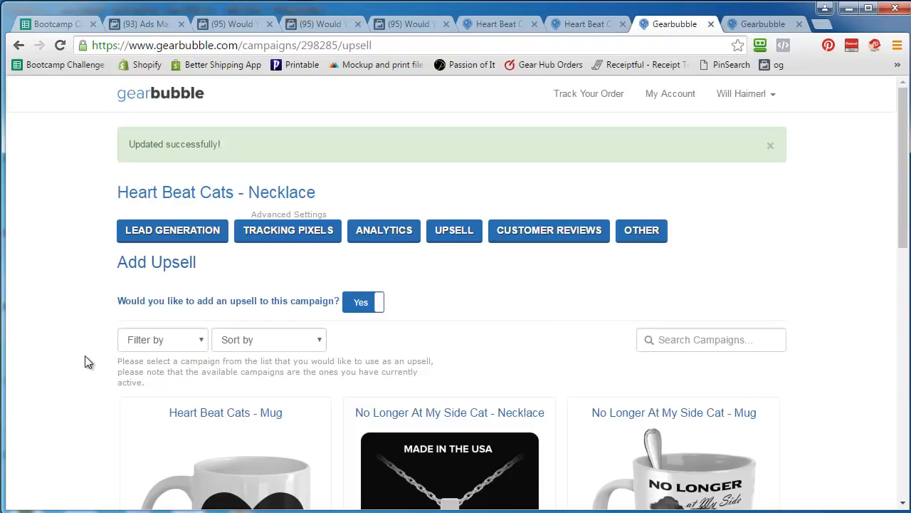
scroll(53, 383, "down", 5)
scroll(55, 384, "down", 3)
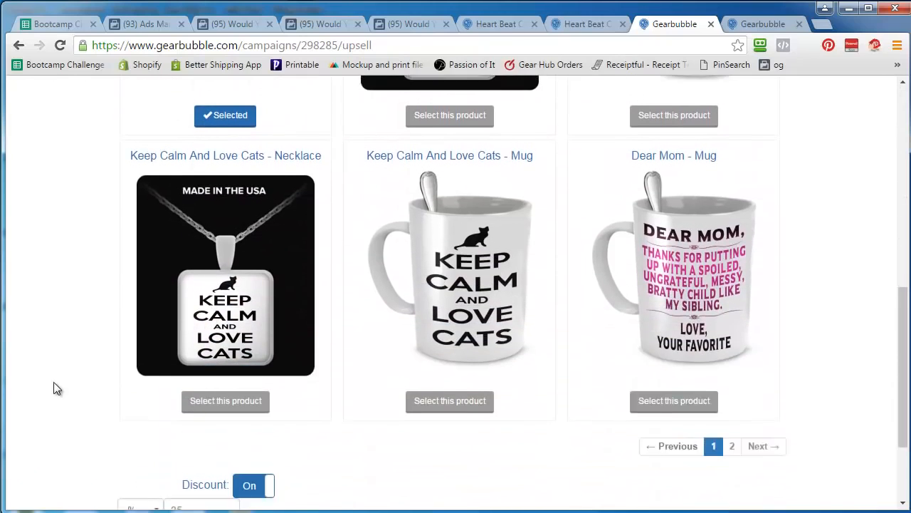
scroll(54, 382, "up", 8)
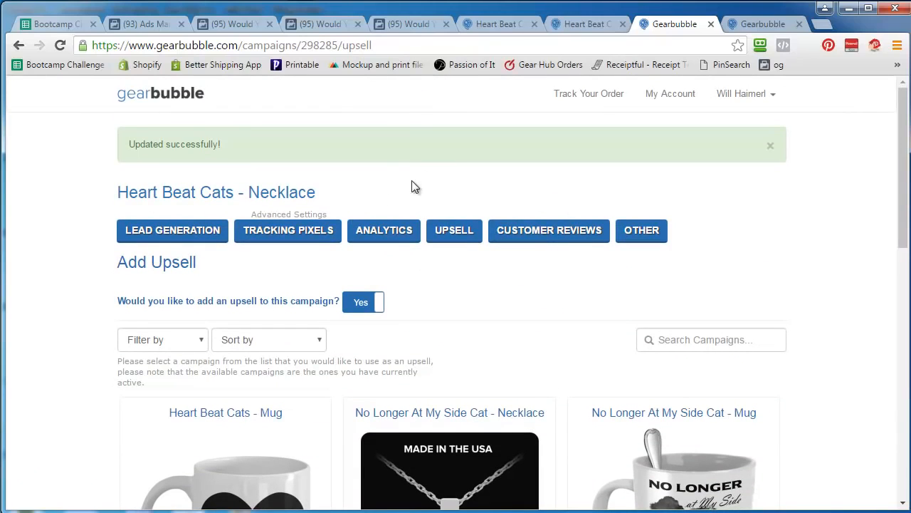
left_click(496, 25)
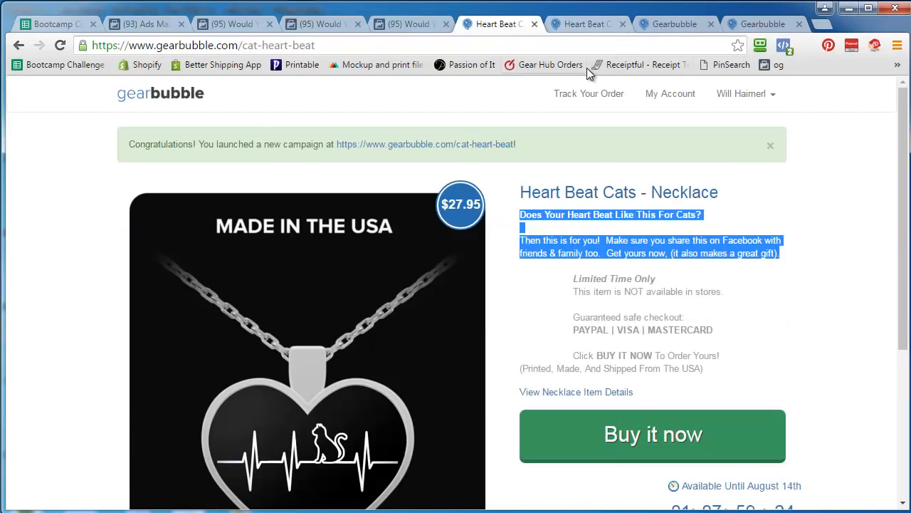
left_click(760, 210)
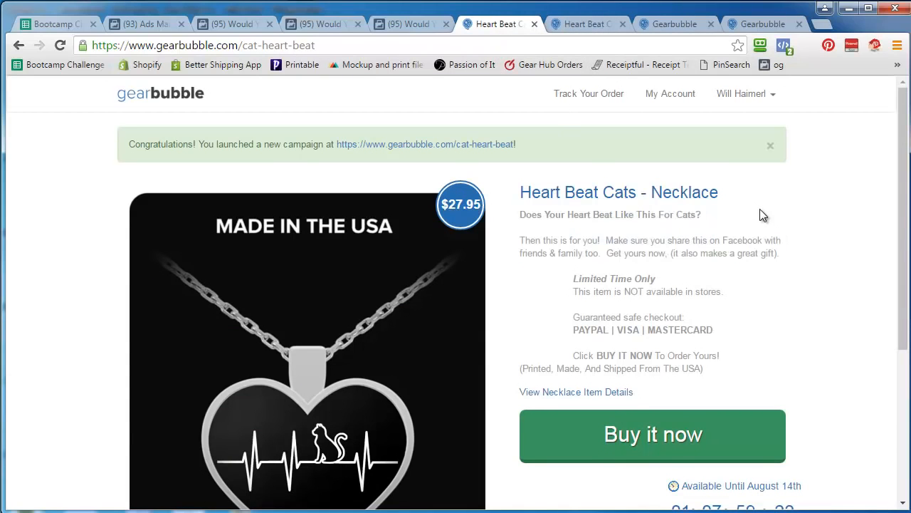